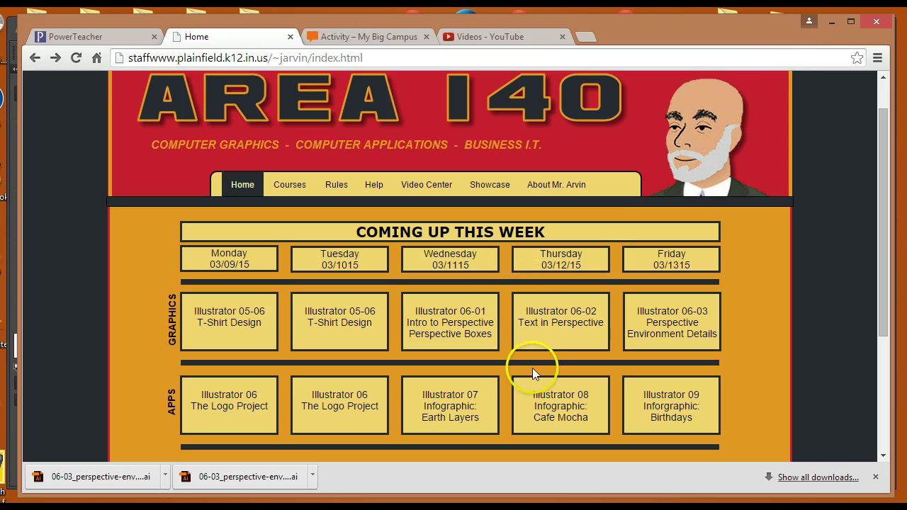
- Point out Friday's Illustrator 09 Birthdays assignment, and minimize the browser and Illustrator windows to reveal the desktop
mouse_move(653, 409)
left_mouse_down()
mouse_move(693, 417)
mouse_move(669, 419)
mouse_move(666, 405)
left_mouse_up()
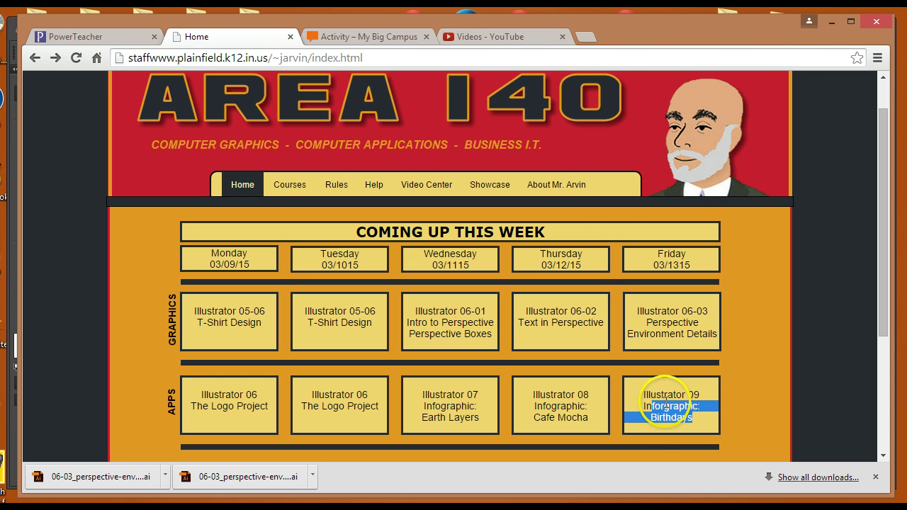
left_click(832, 26)
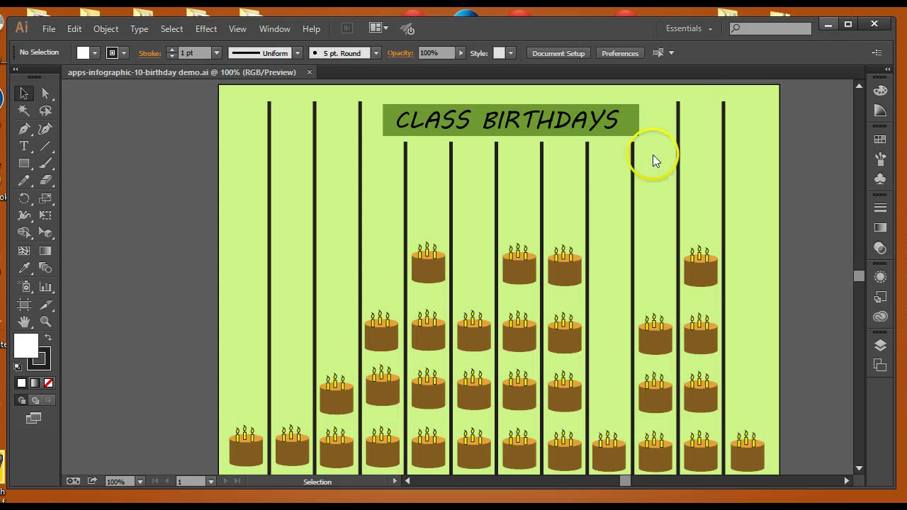
left_click(828, 26)
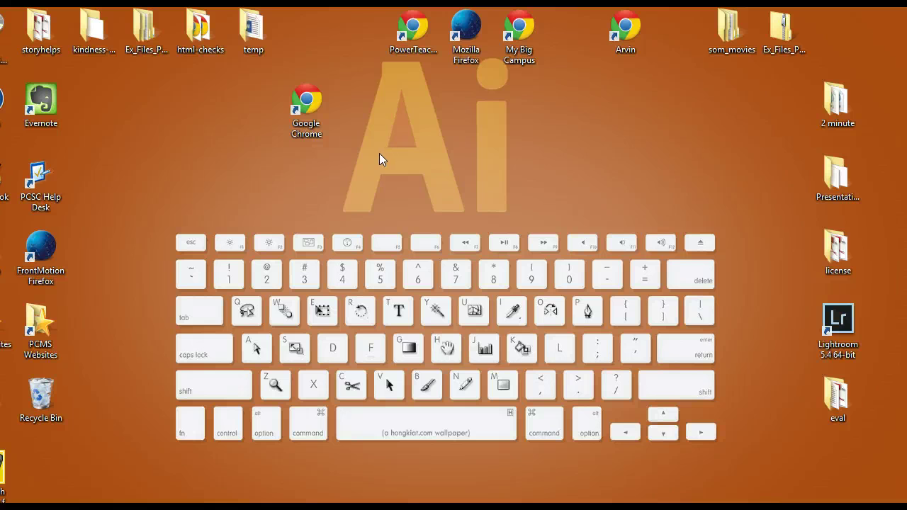
- Point out the Google Chrome shortcut on the desktop and bring the open browser window back up
left_click(311, 101)
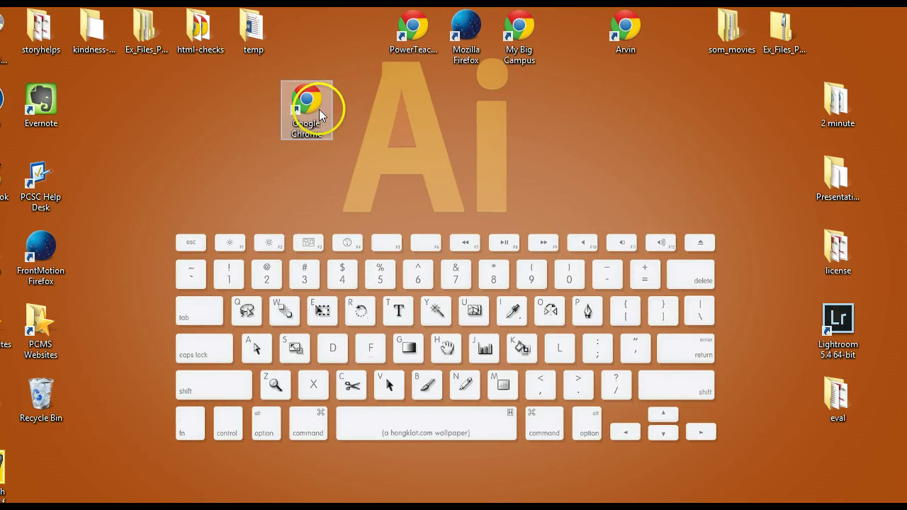
left_click(335, 128)
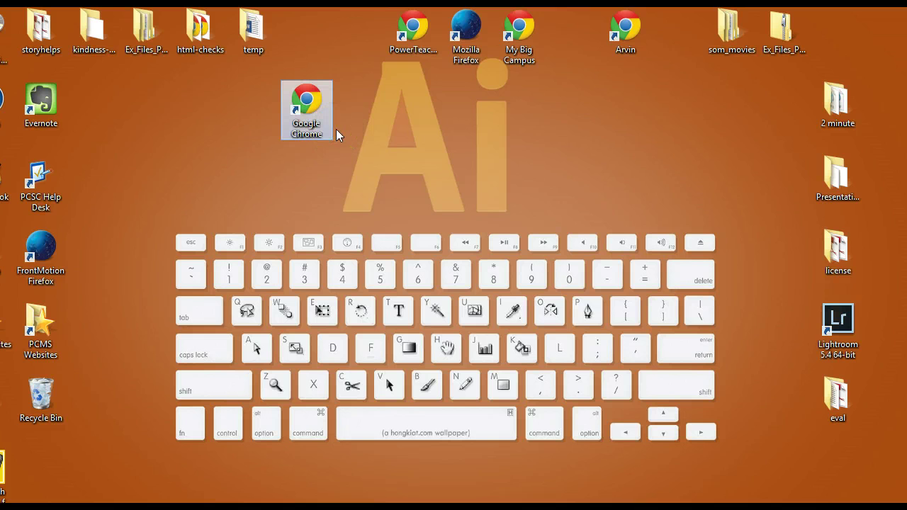
left_click(331, 125)
left_click(304, 101)
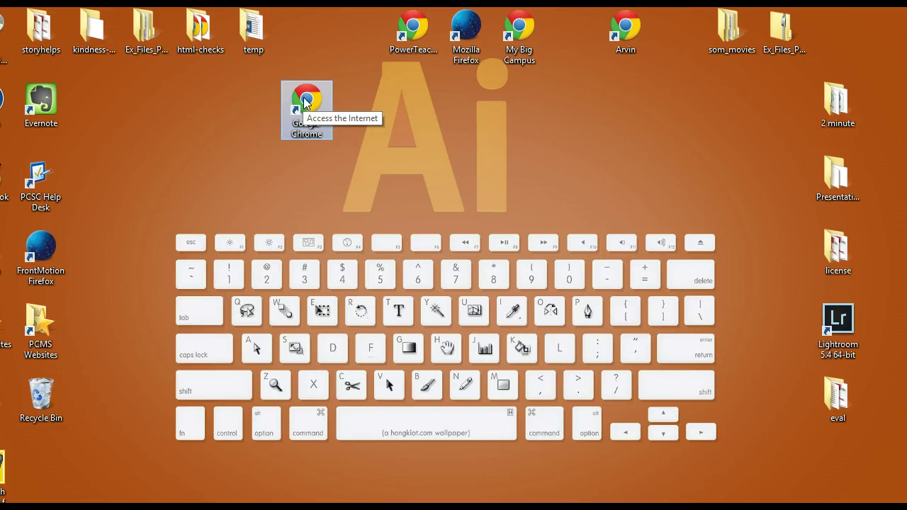
left_click(307, 101)
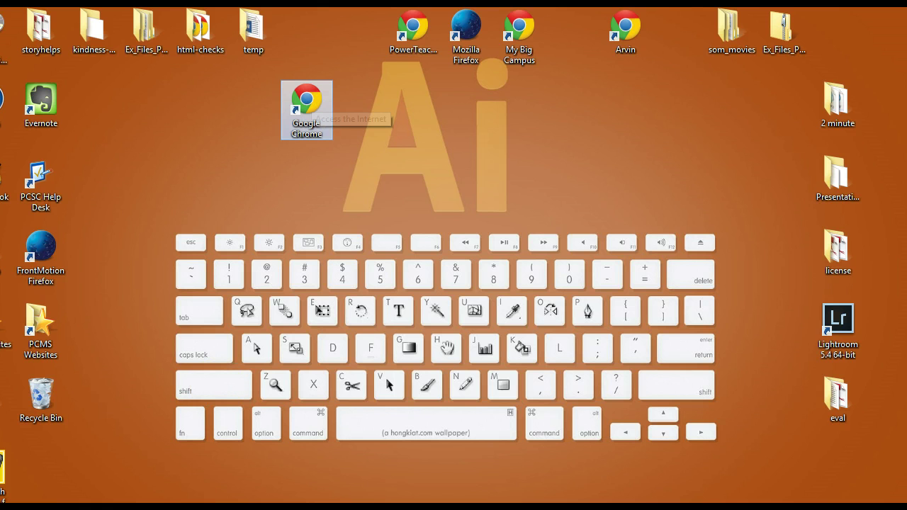
left_click(248, 464)
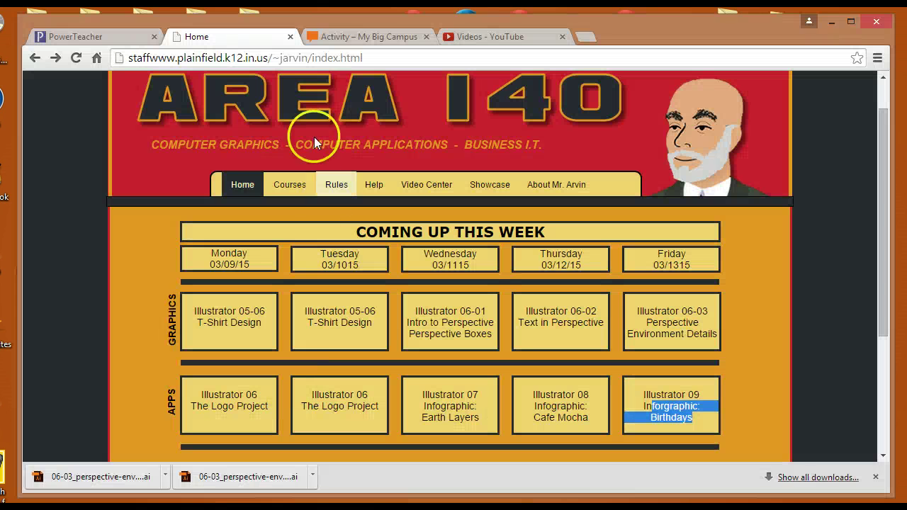
- Switch to the My Big Campus site and open its Groups page
left_click(342, 36)
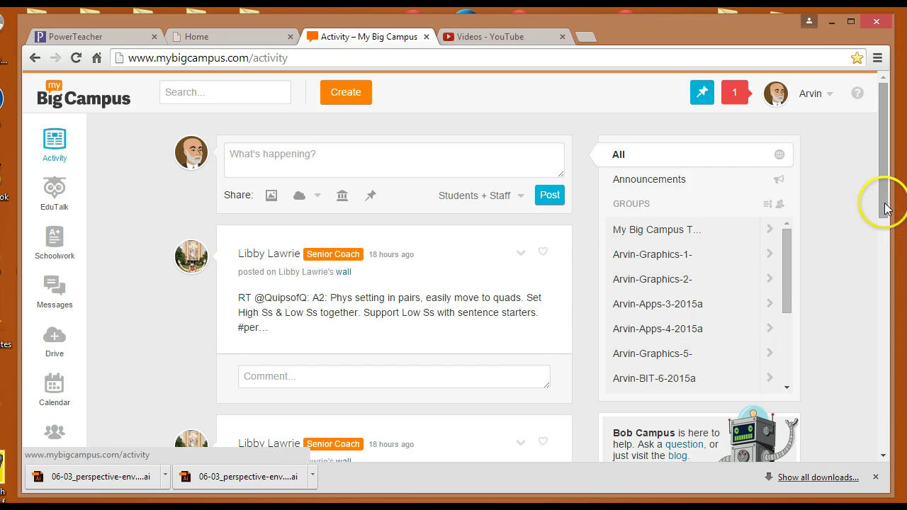
left_click_drag(885, 201, 884, 253)
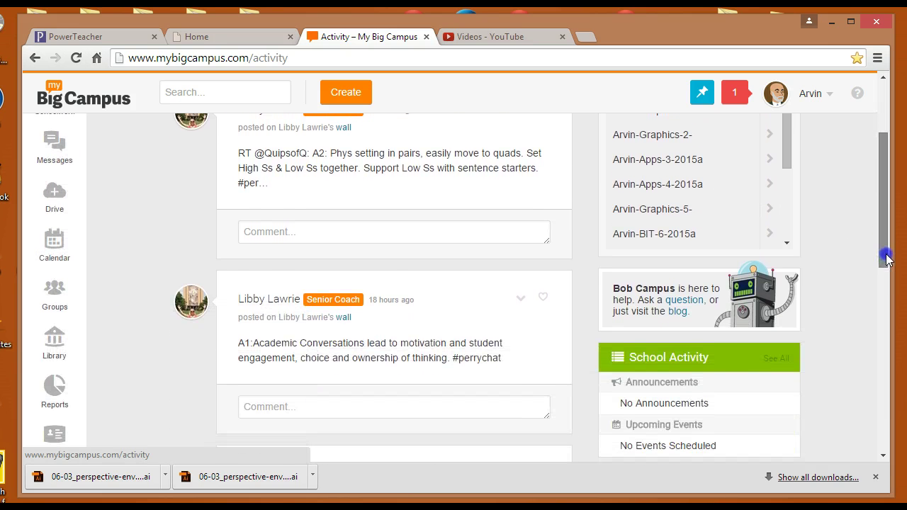
left_click(54, 290)
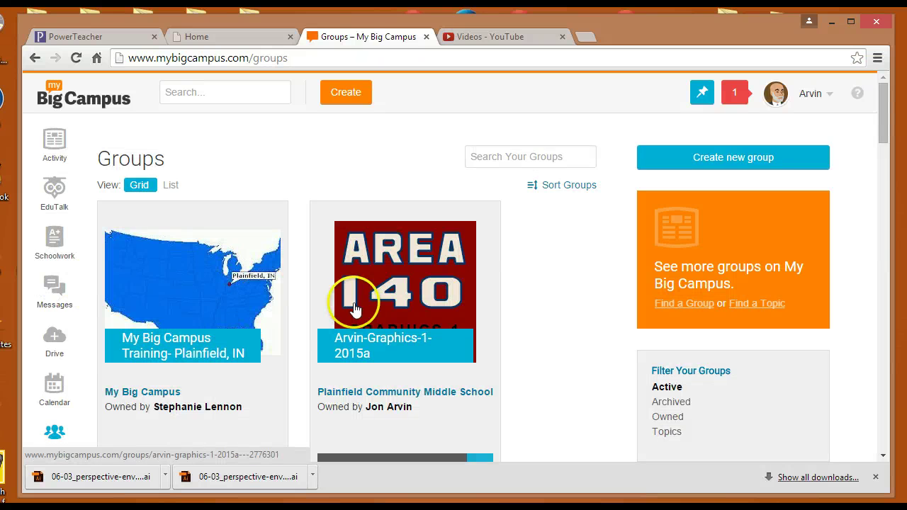
- Look through the Groups page for the period 3 and period 4 Apps class groups
scroll(356, 310, "down", 1)
scroll(356, 307, "down", 2)
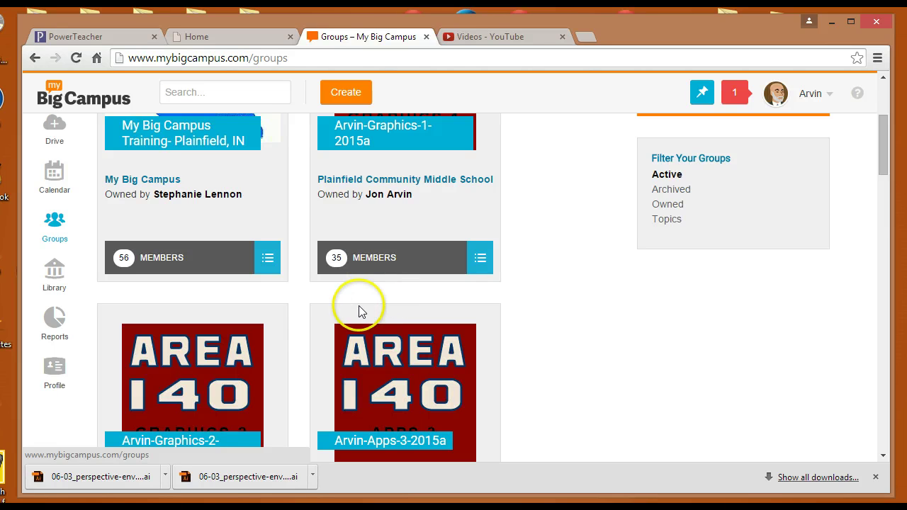
scroll(358, 312, "down", 1)
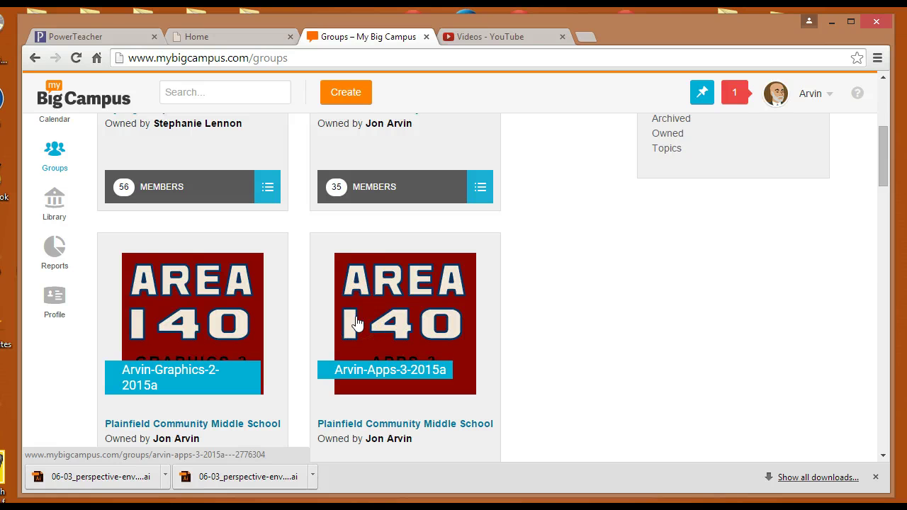
scroll(358, 320, "down", 2)
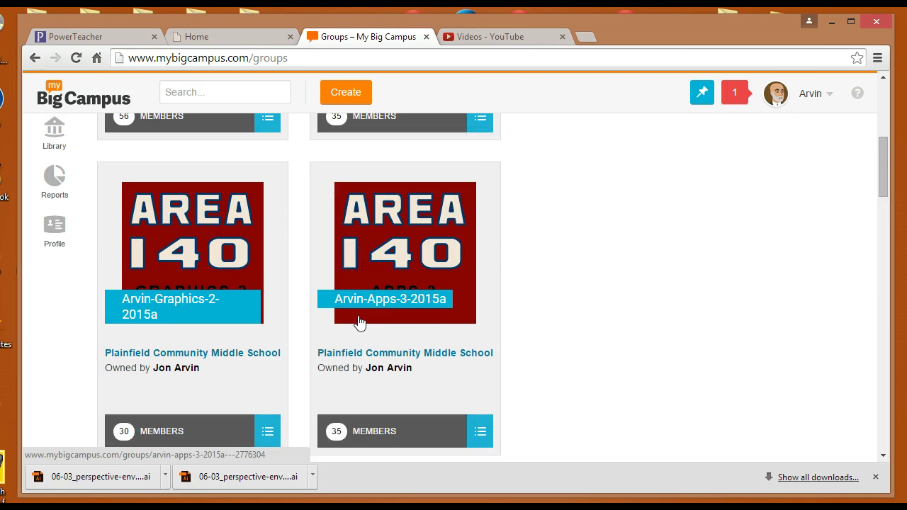
scroll(359, 324, "up", 1)
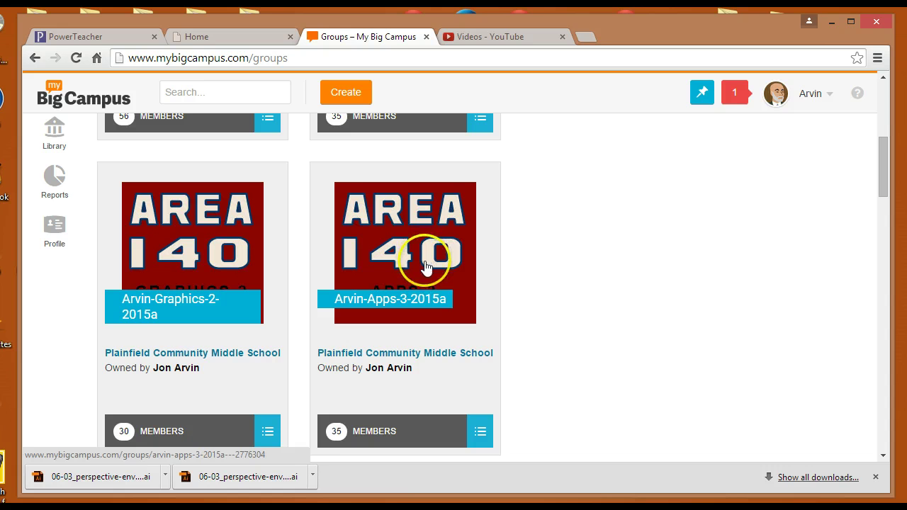
scroll(235, 346, "down", 1)
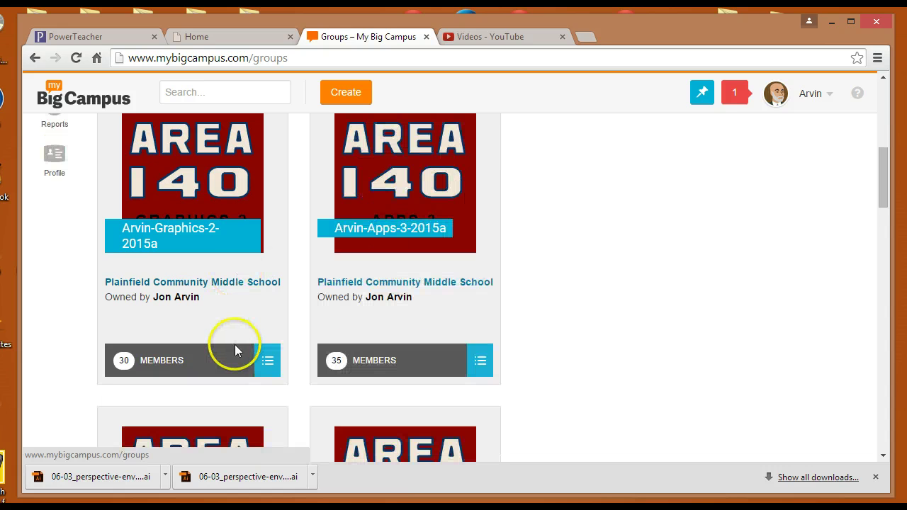
scroll(236, 346, "down", 1)
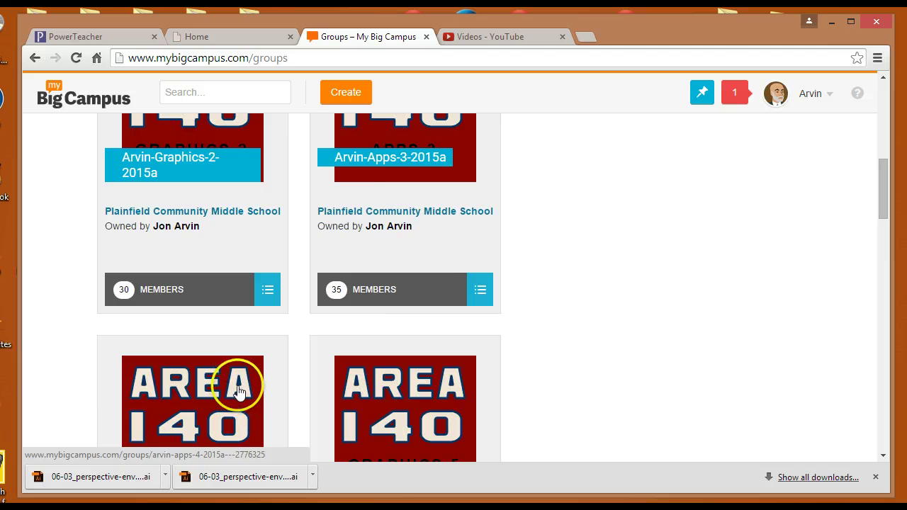
scroll(298, 344, "up", 1)
scroll(217, 344, "down", 2)
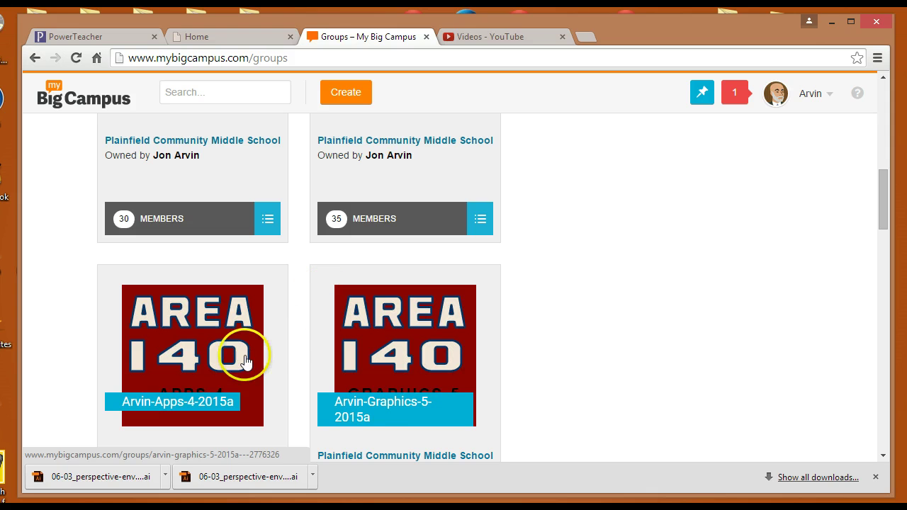
scroll(326, 320, "up", 1)
scroll(340, 319, "up", 2)
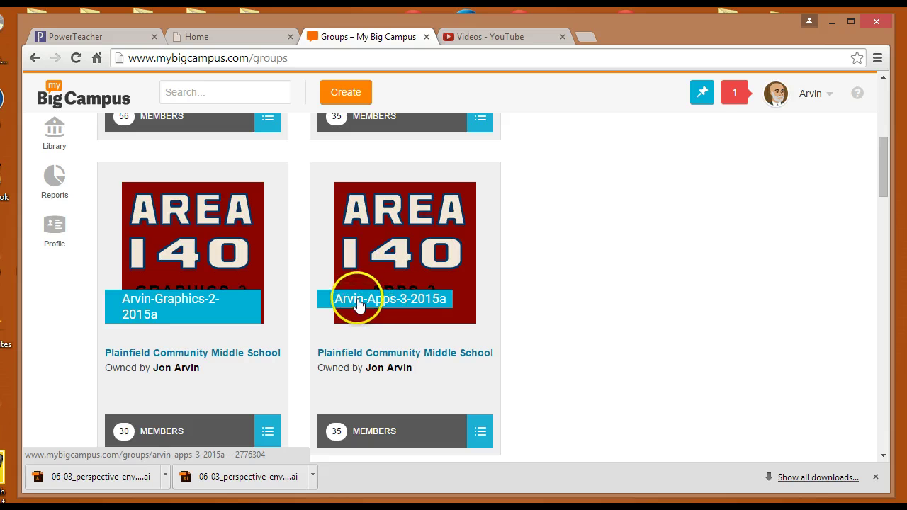
scroll(383, 326, "down", 3)
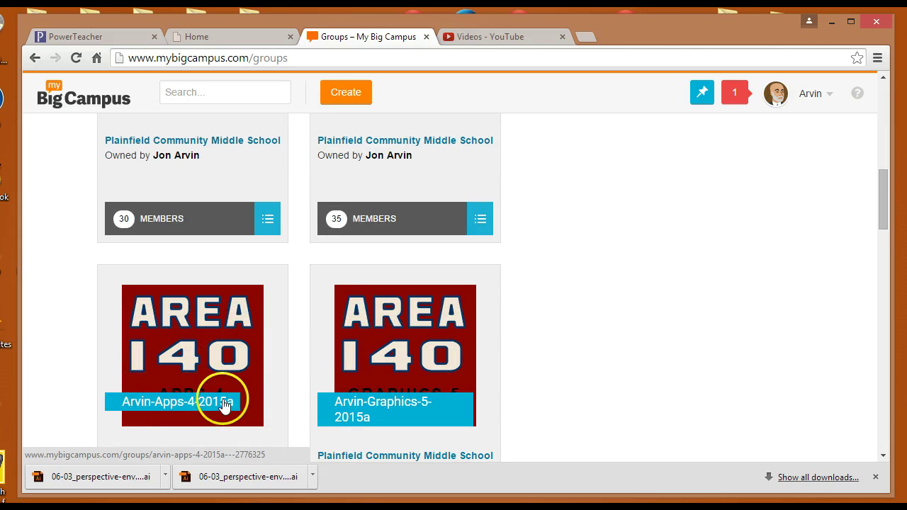
scroll(255, 397, "up", 5)
scroll(256, 395, "down", 1)
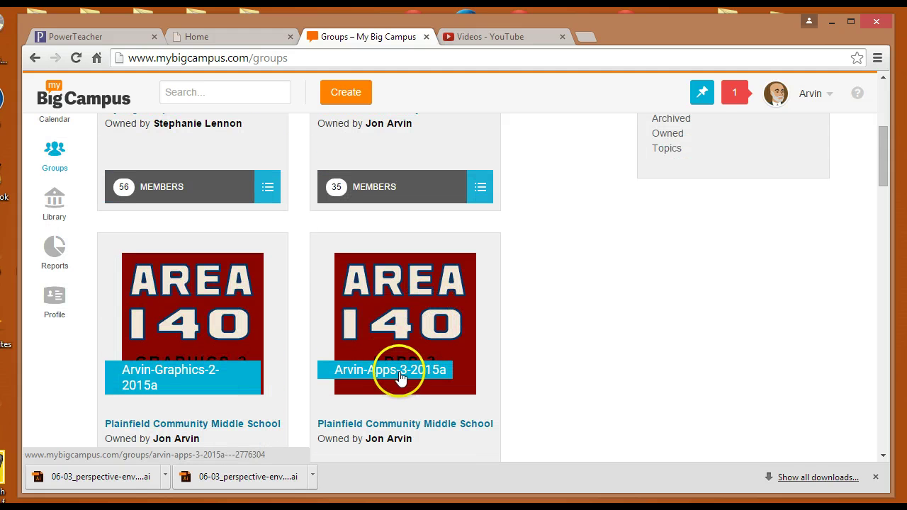
- Open the period 3 Apps group's resources and download 09-apps-infographic-birthday-period3.ai
left_click(404, 321)
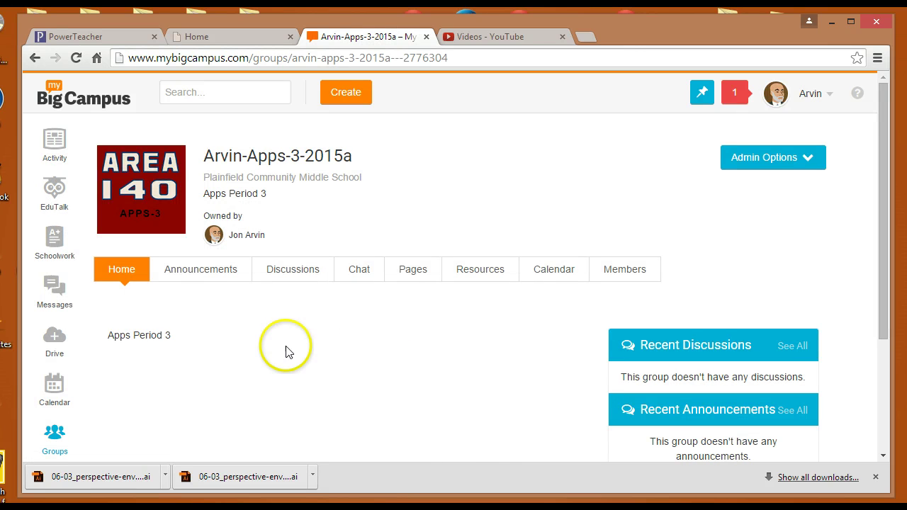
left_click(489, 275)
scroll(489, 275, "down", 2)
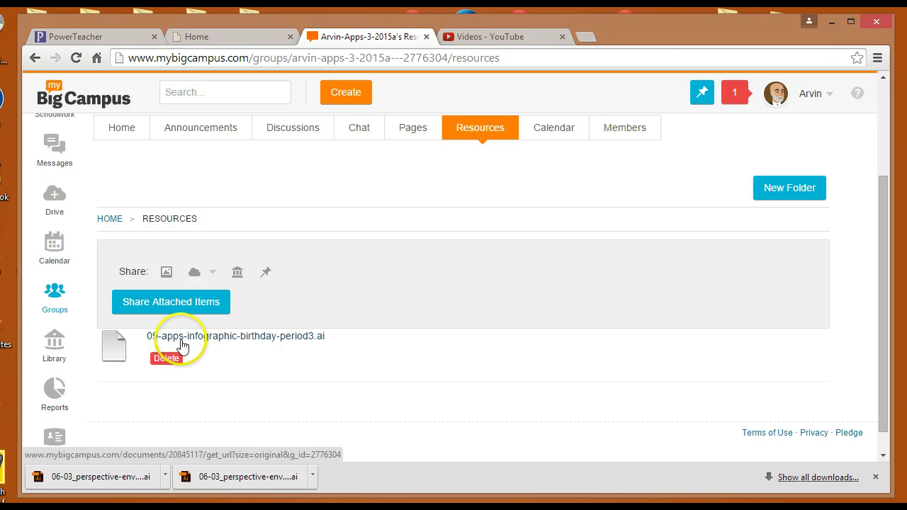
left_click(217, 341)
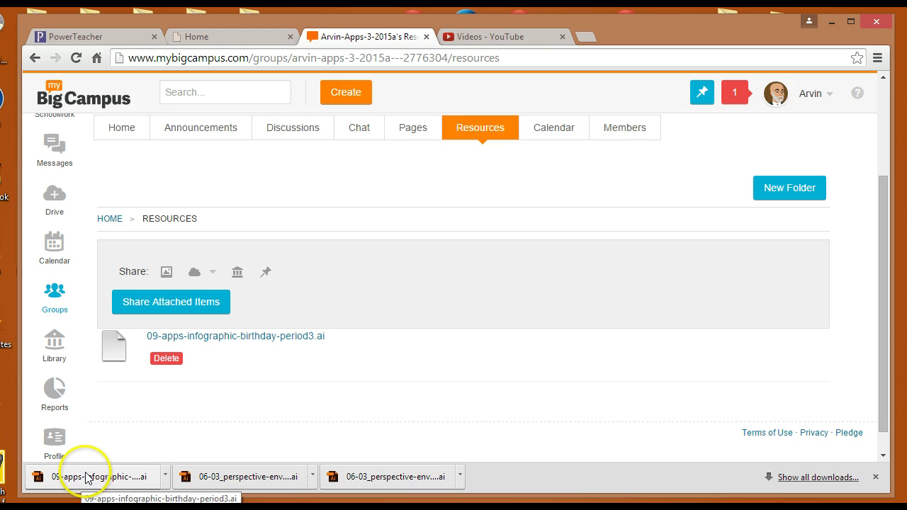
- Locate 09-apps-infographic-birthday-period3 in the Downloads folder using File Explorer, and minimize the folder window
left_click(88, 477)
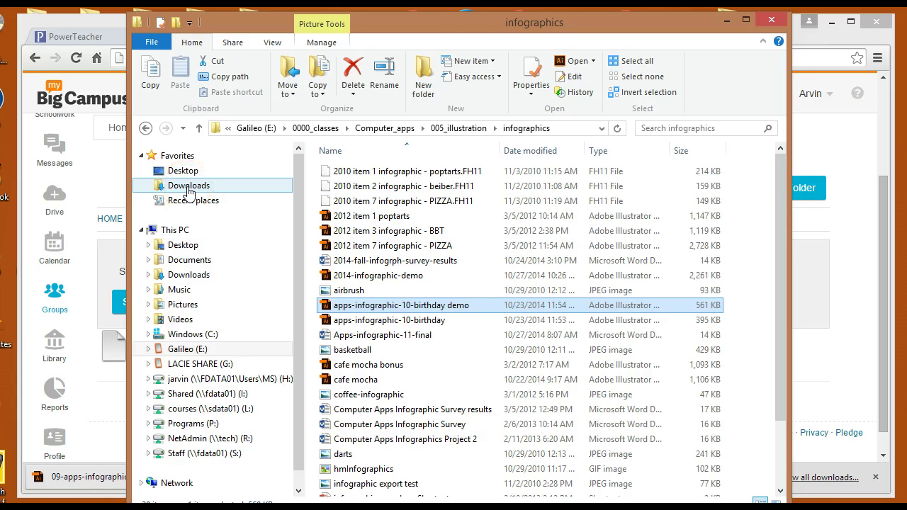
left_click(188, 187)
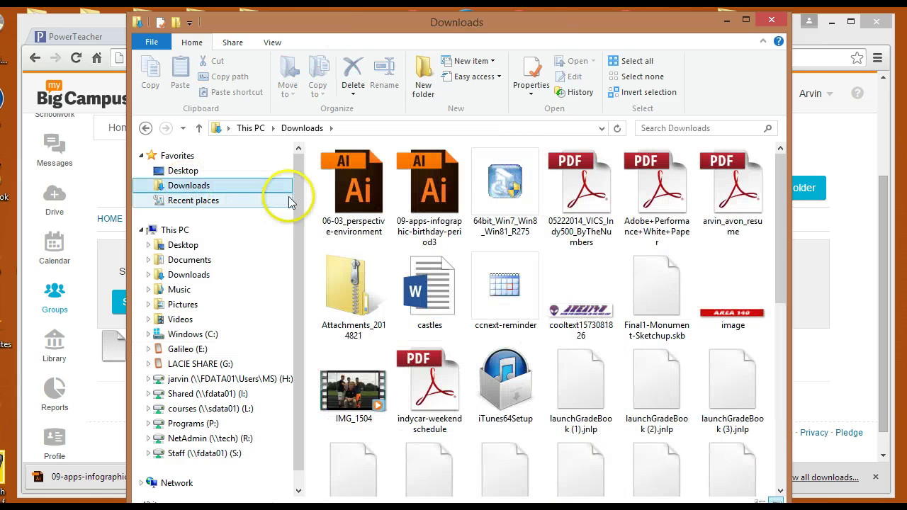
left_click(363, 190)
left_click(420, 191)
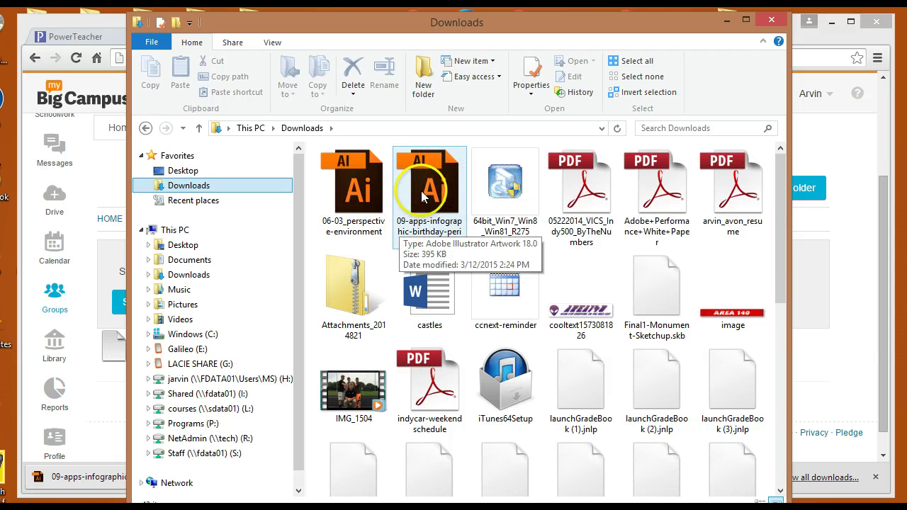
left_click(173, 185)
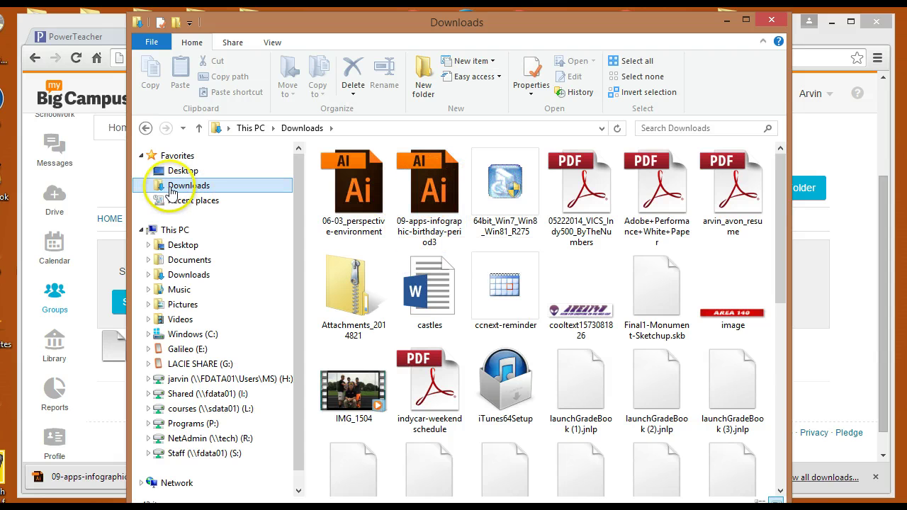
left_click(440, 176)
mouse_move(439, 191)
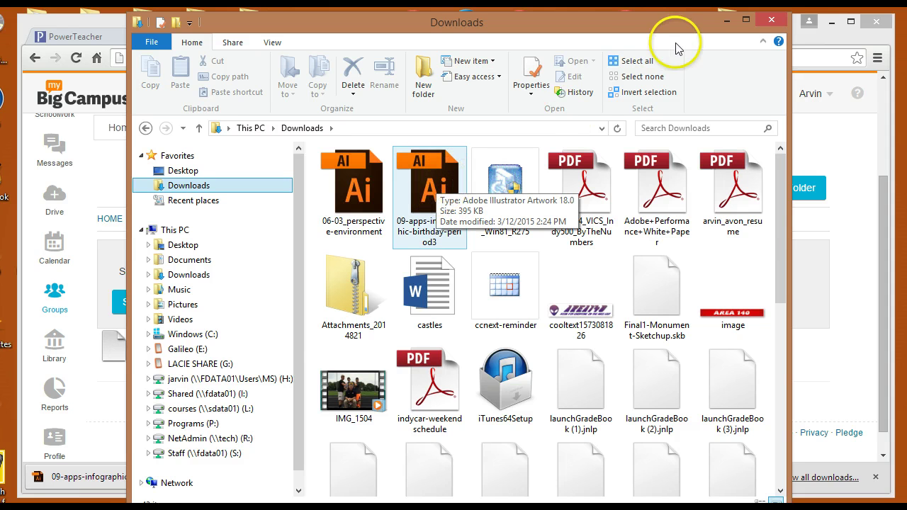
left_click(721, 20)
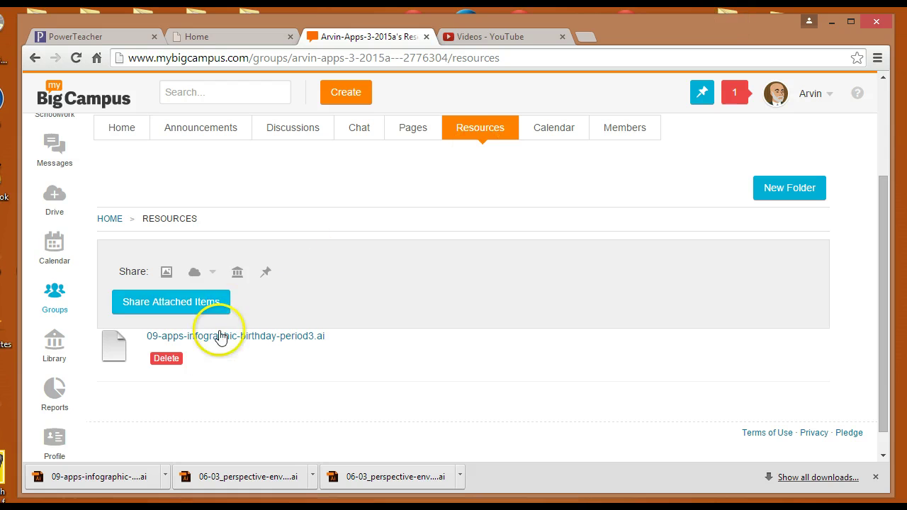
- Open the downloaded 09-apps-infographic-birthday-period3.ai in Illustrator and bring the birthday data list beside the artboard into view
left_click(91, 480)
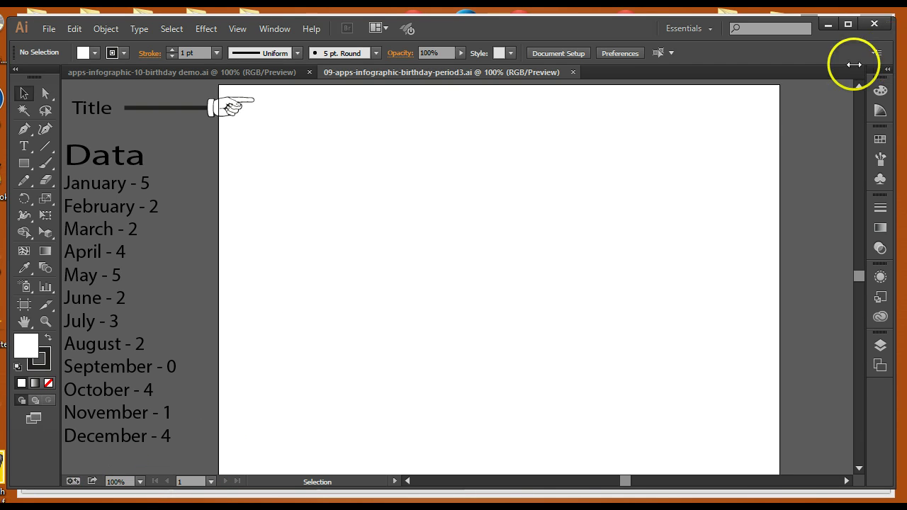
key("ctrl+minus")
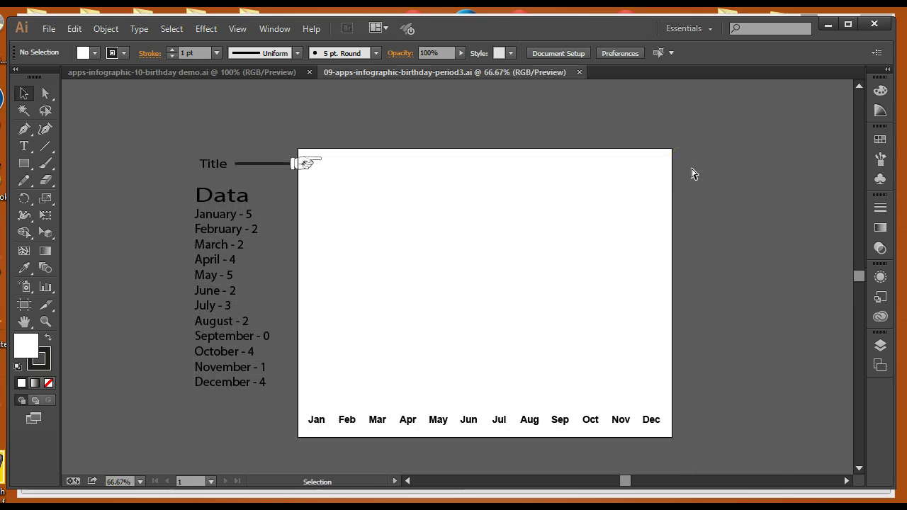
key("ctrl+plus")
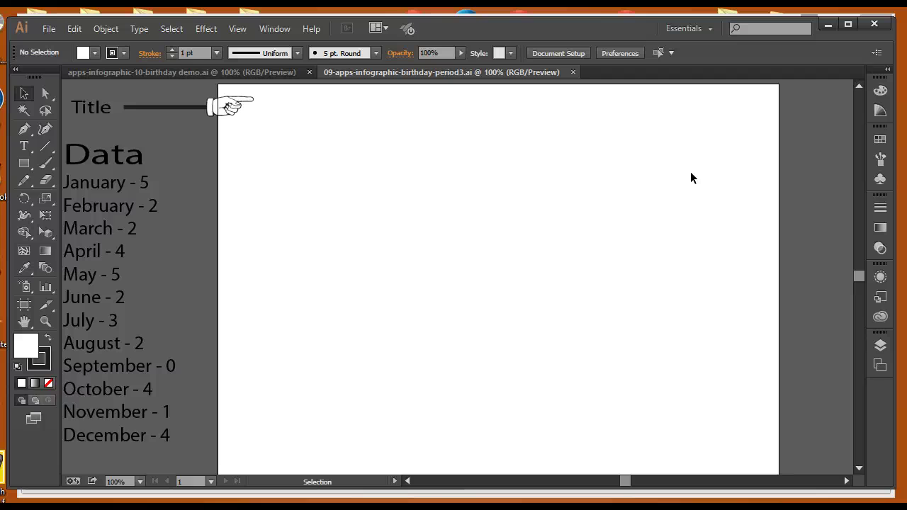
key("space")
left_click_drag(603, 215, 622, 226)
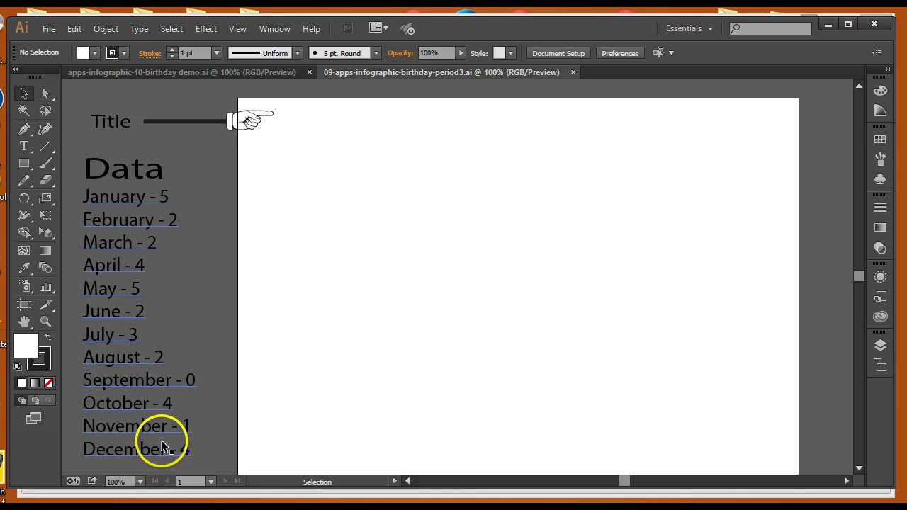
- Switch to the apps-infographic-10-birthday demo.ai document to view the finished class birthdays example
left_click(181, 72)
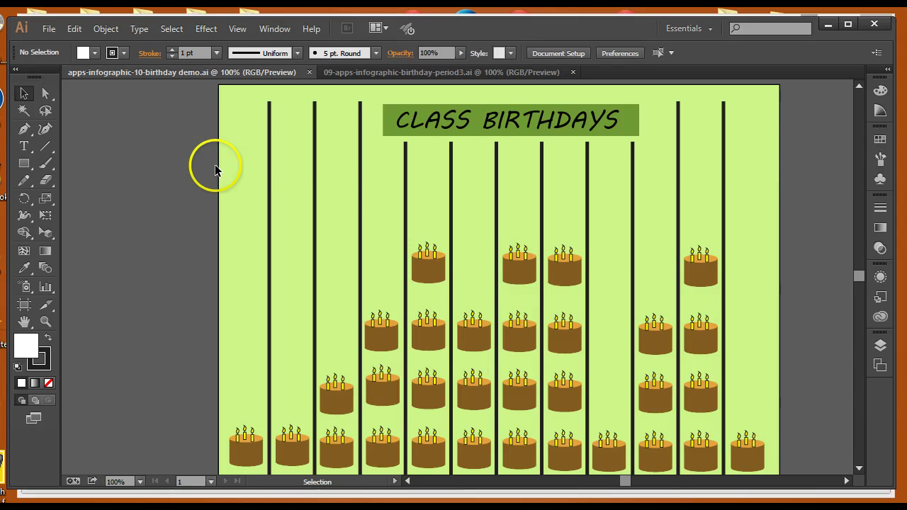
- Move the fifth column's top cake off the demo artboard and enlarge it, and return to 09-apps-infographic-birthday-period3.ai
left_click(371, 71)
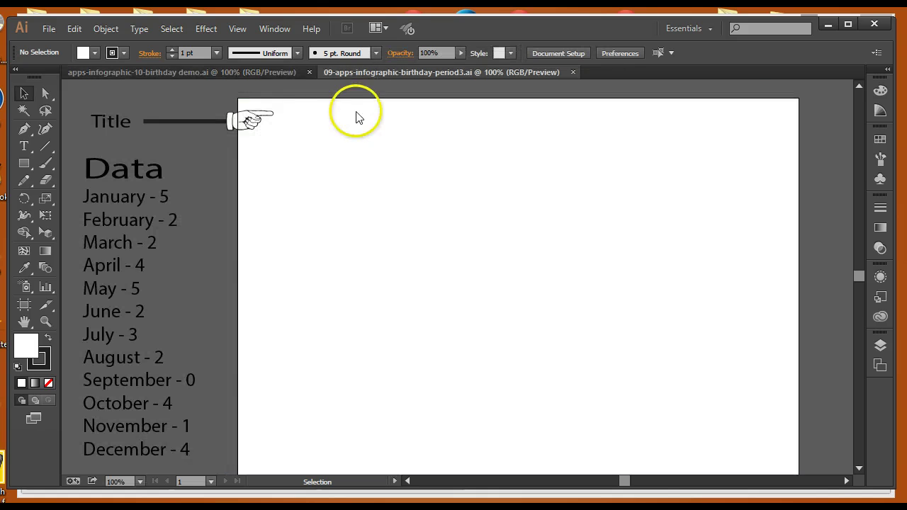
left_click(243, 73)
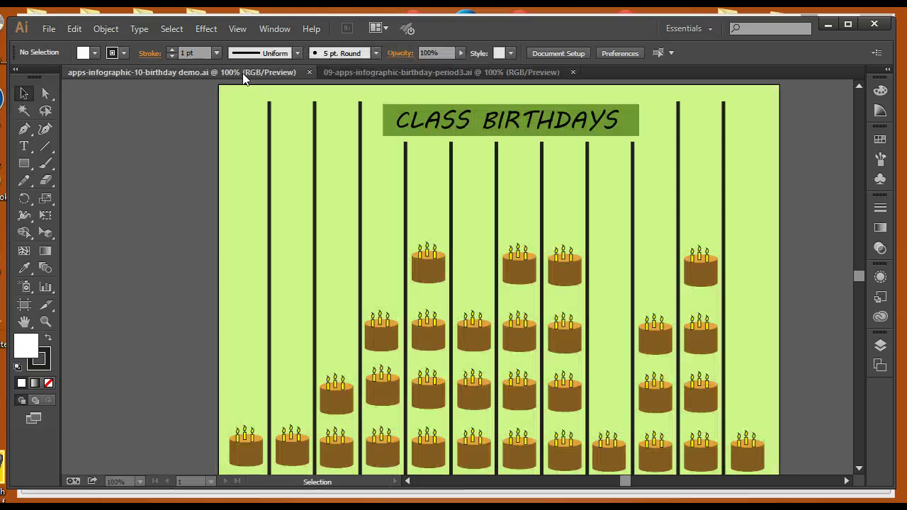
left_click(399, 367)
left_click(426, 282)
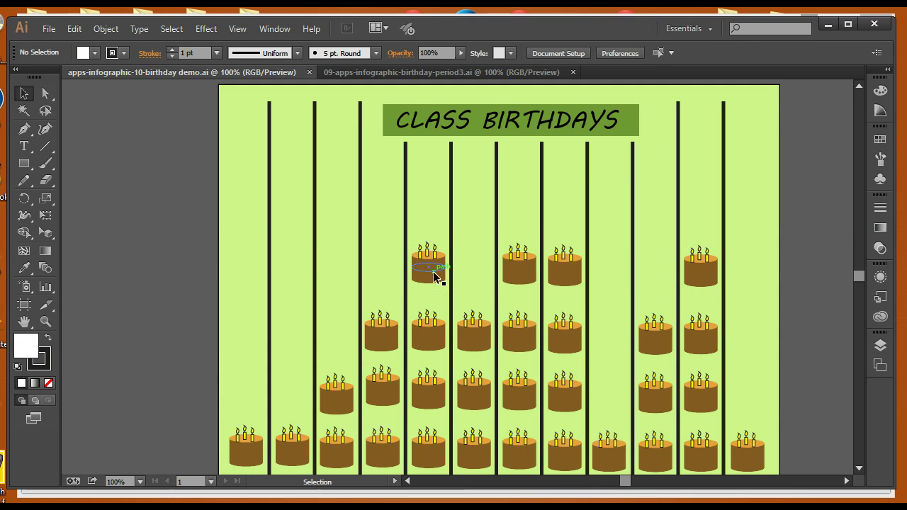
left_click_drag(434, 276, 218, 151)
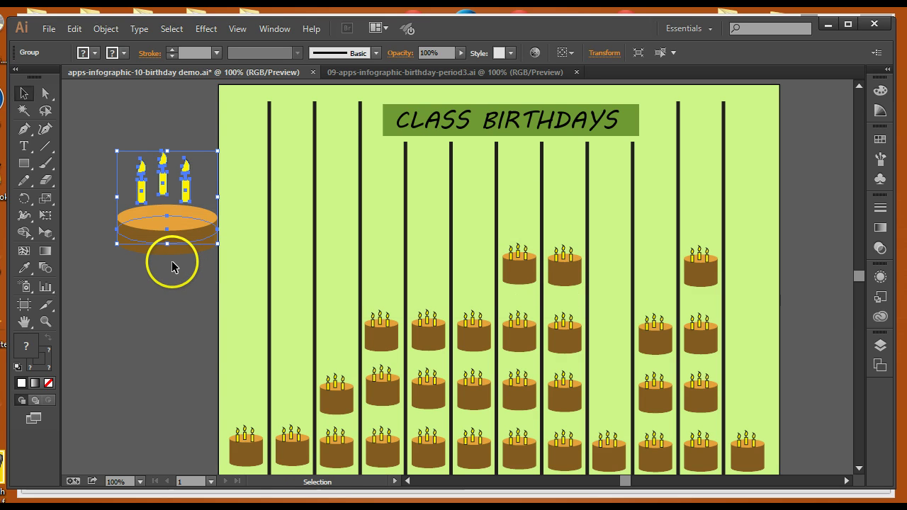
left_click(170, 271)
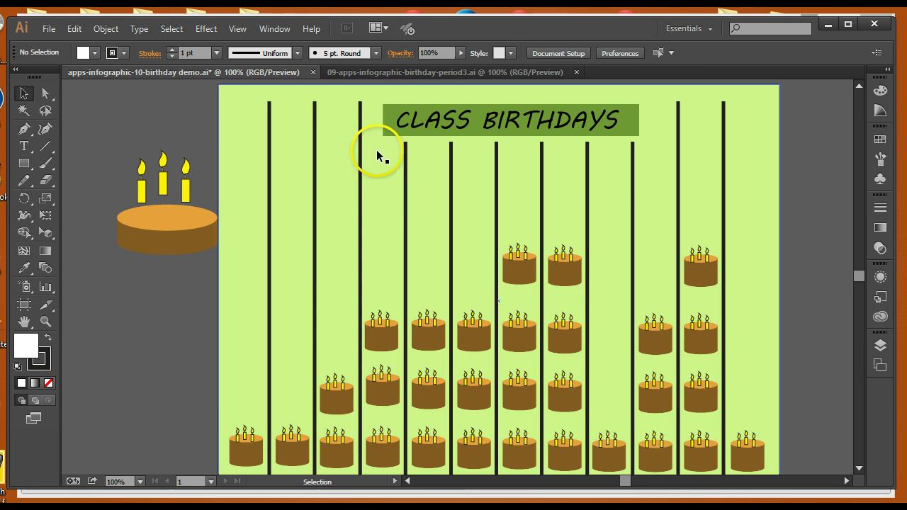
left_click(432, 70)
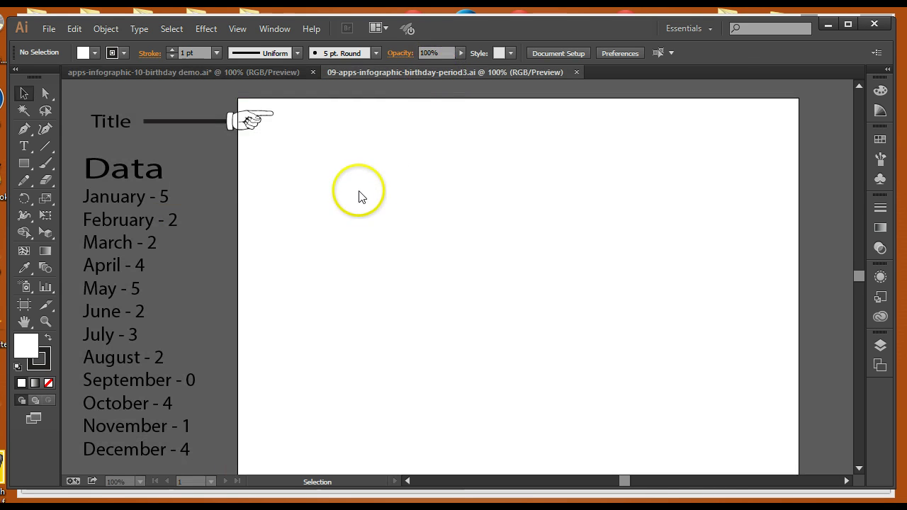
- Draw a small square in the upper-left area of the artboard with the Rectangle tool, and delete it
left_click(24, 164)
left_click_drag(24, 168, 57, 163)
left_click_drag(326, 196, 344, 239)
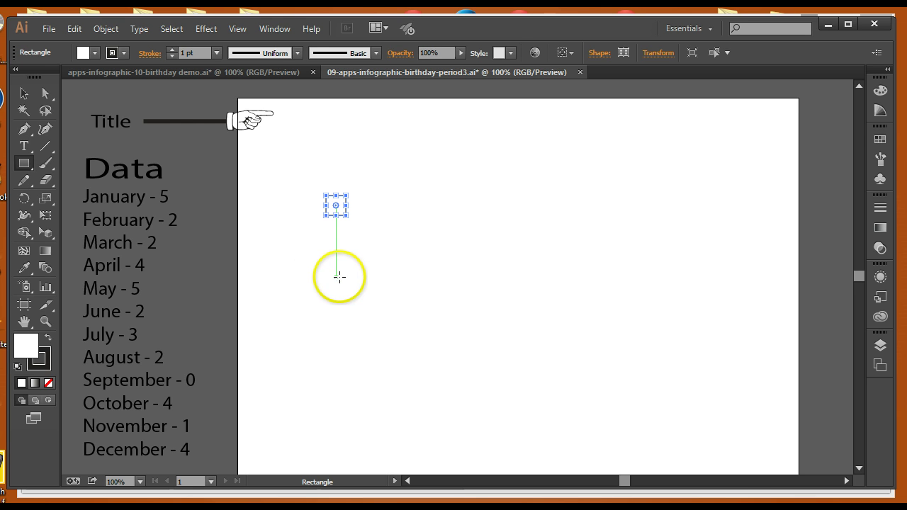
left_click(23, 94)
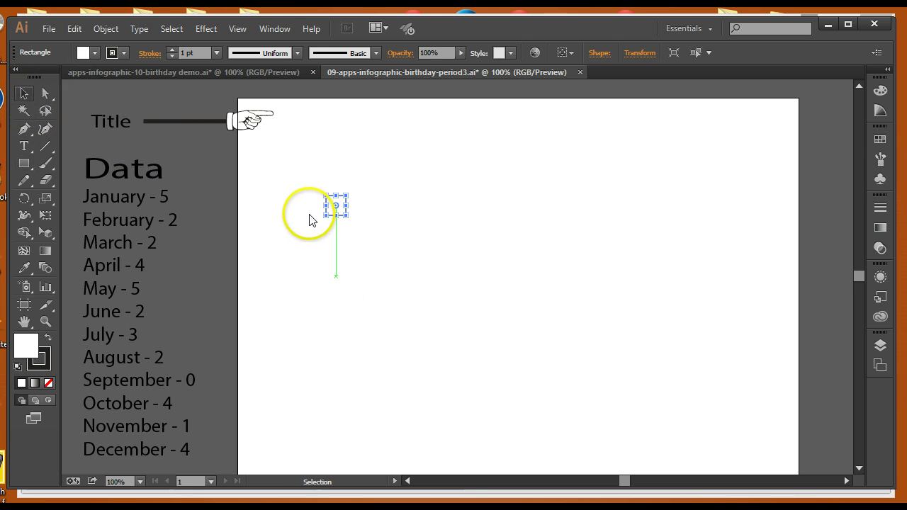
left_click(366, 239)
left_click_drag(313, 184, 382, 254)
key("Delete")
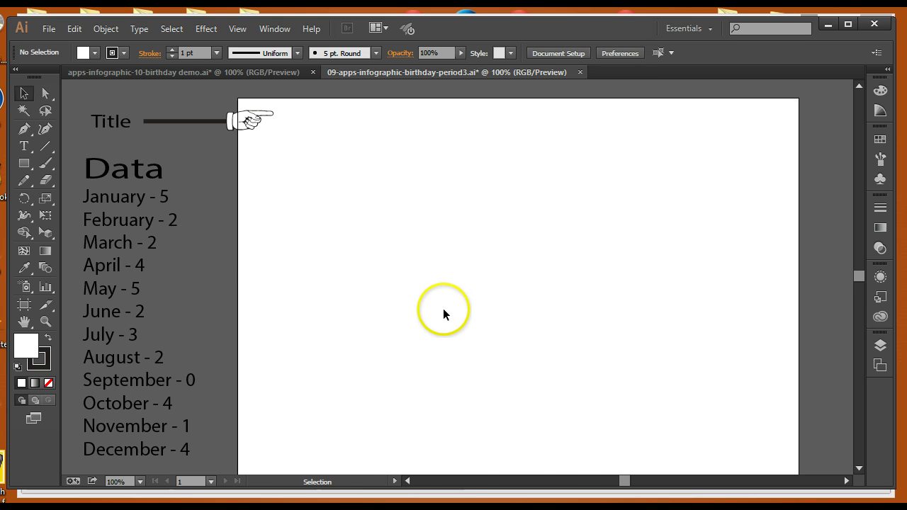
- Draw an upright oval high above the Feb label with the Ellipse tool and fill it with magenta
scroll(443, 309, "down", 3)
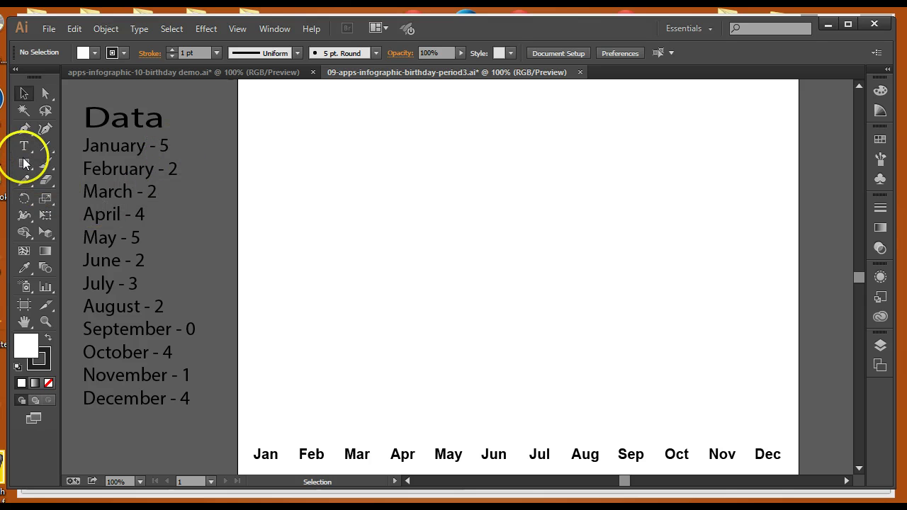
left_click_drag(25, 163, 55, 197)
left_click_drag(311, 135, 343, 187)
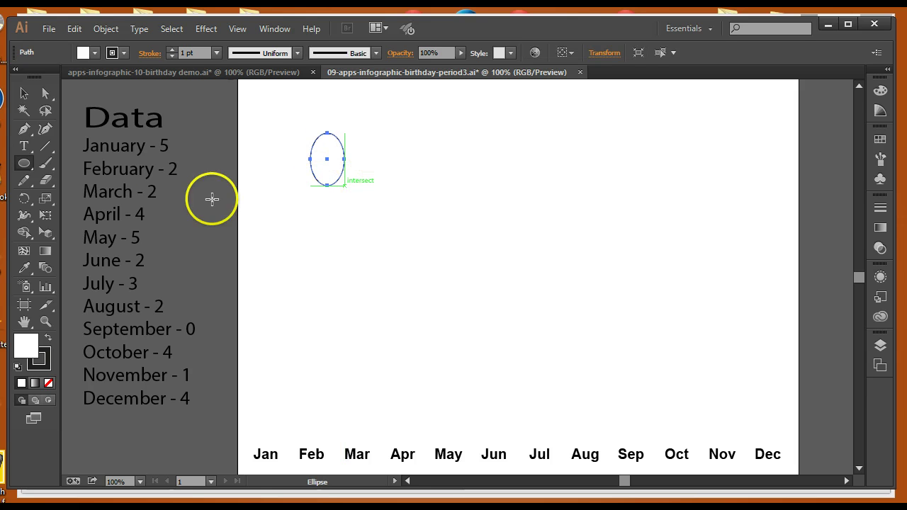
left_click(95, 53)
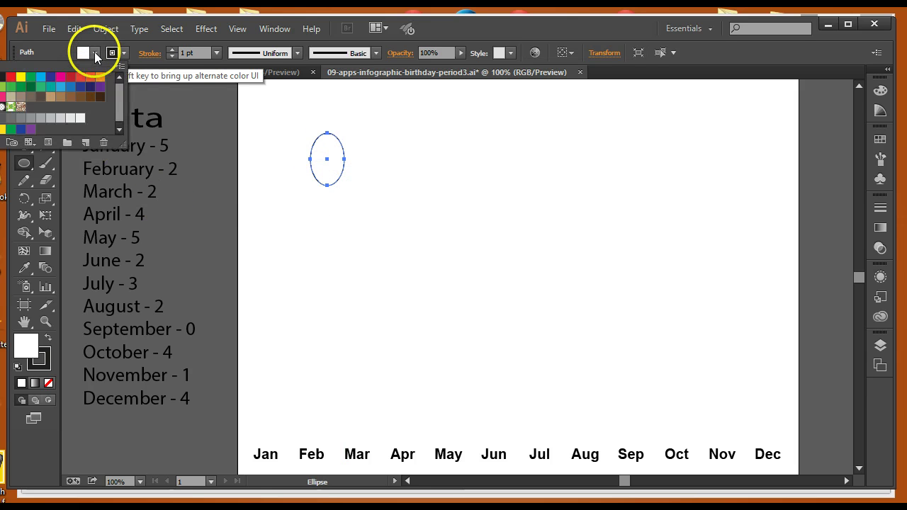
left_click(61, 79)
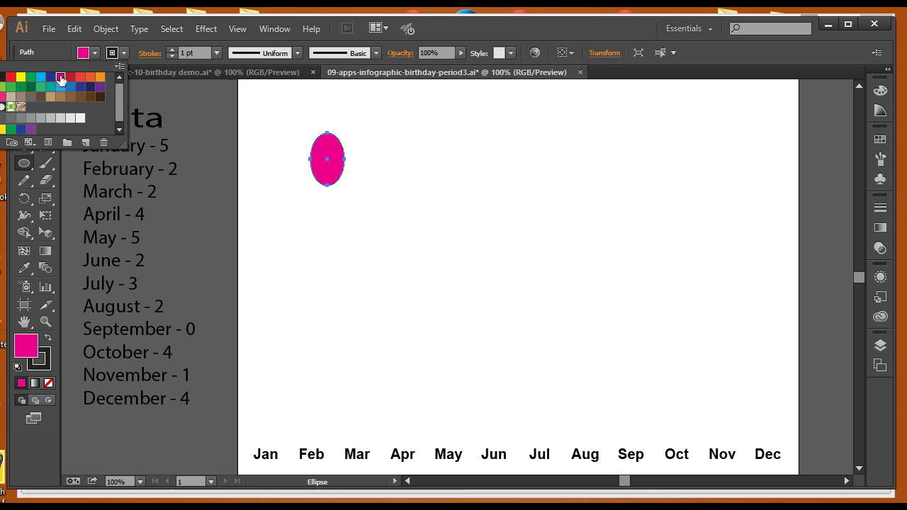
left_click(142, 145)
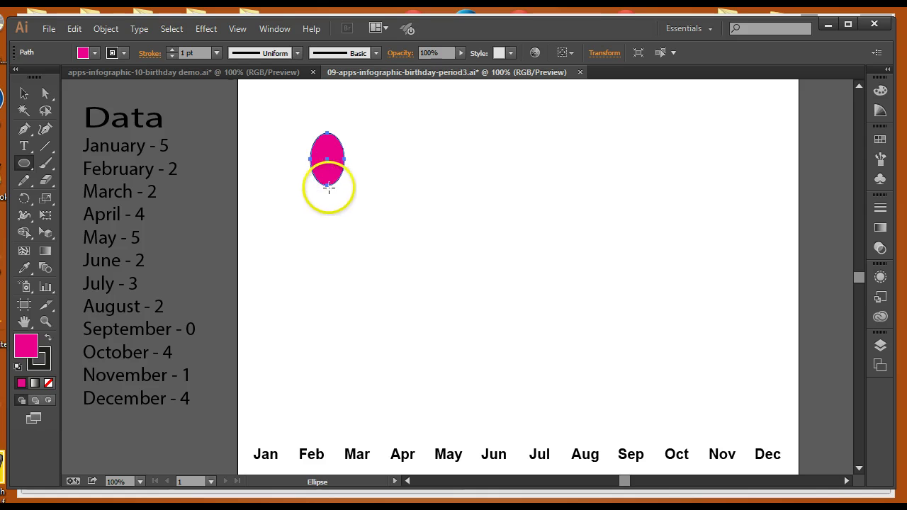
- Paint a wavy black string hanging from the bottom of the magenta oval with the Paintbrush
key("b")
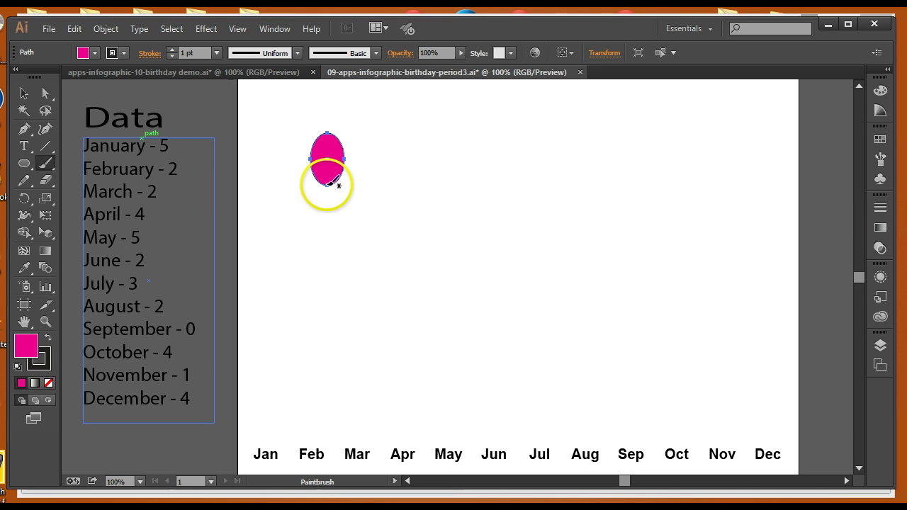
left_click_drag(327, 186, 327, 220)
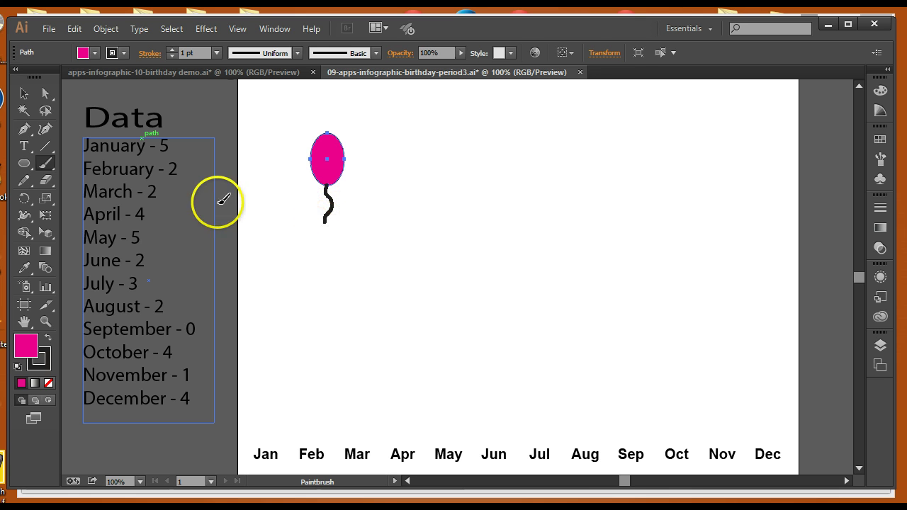
key("ctrl+shift+a")
left_click(23, 93)
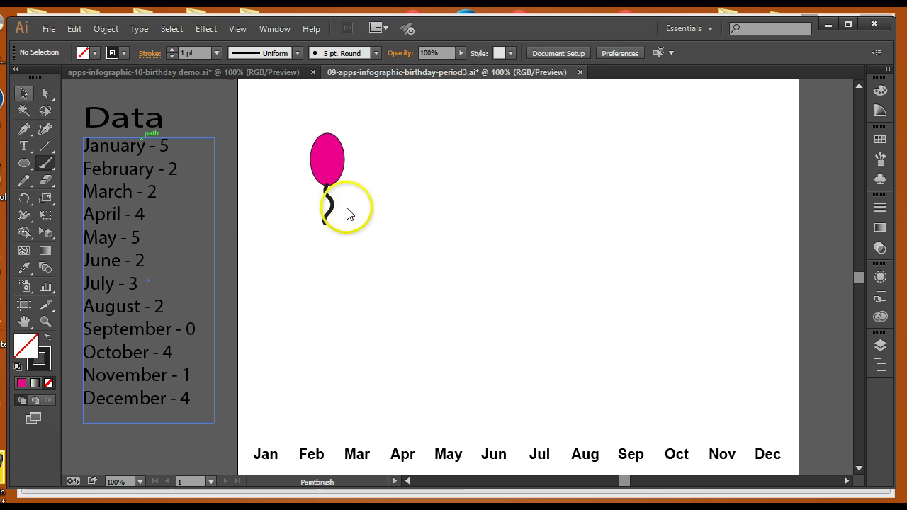
- Group the magenta oval and its string into a single balloon
left_click_drag(295, 142, 348, 219)
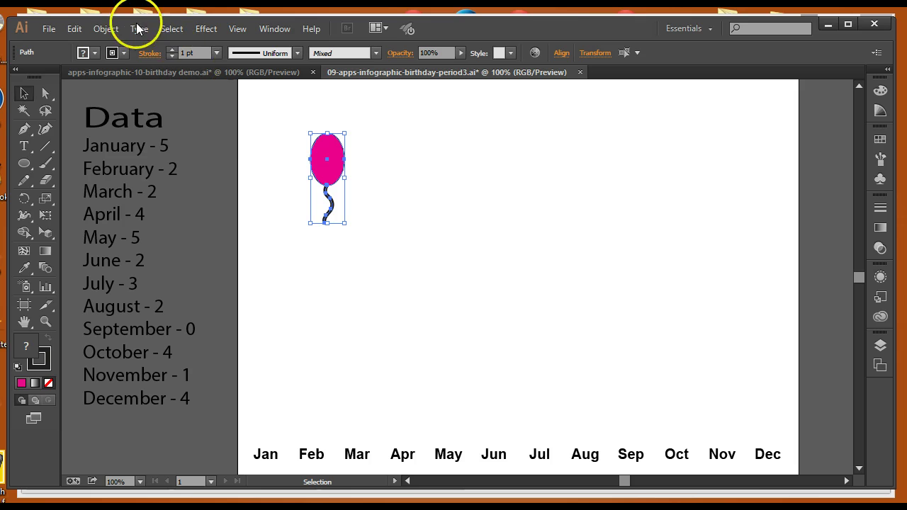
left_click(108, 30)
left_click(155, 68)
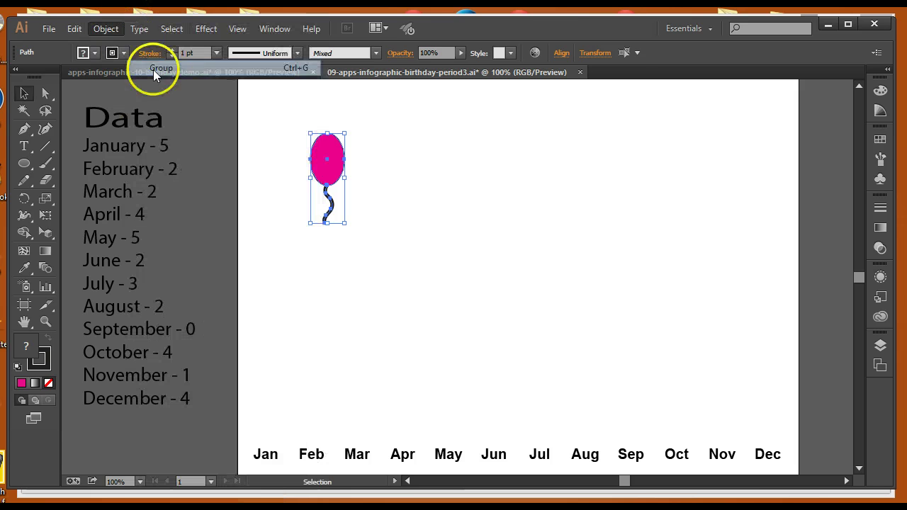
left_click(358, 269)
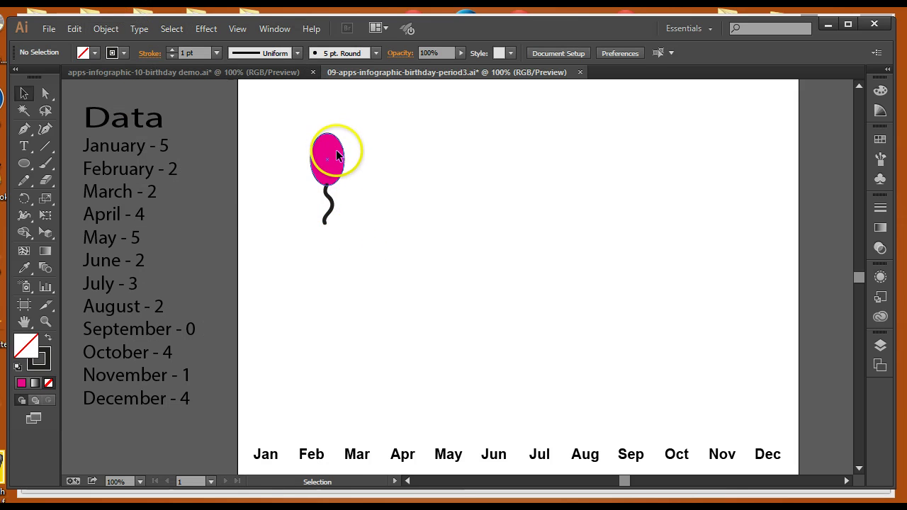
- Shrink the balloon, move it above the Jan label, and copy it into two rows of two with one on top
left_click(343, 146)
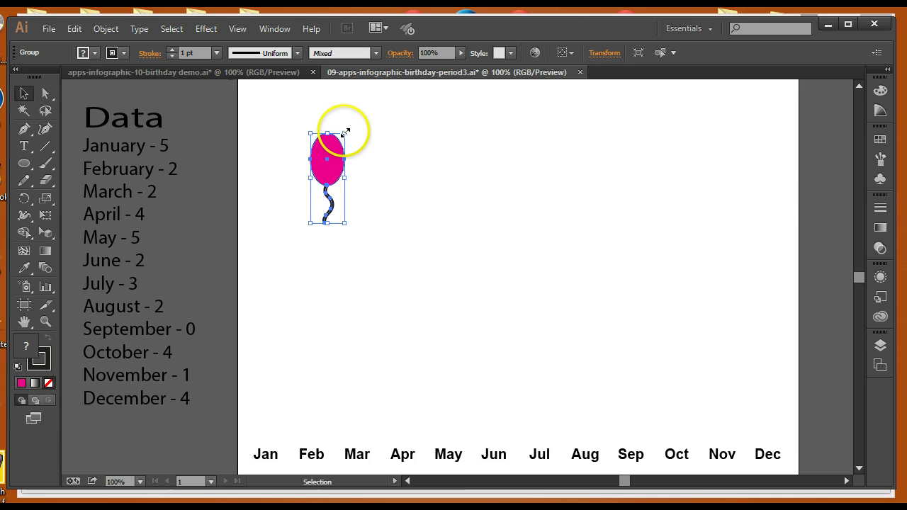
left_click_drag(345, 133, 286, 282)
left_click(242, 301)
left_click_drag(253, 325, 255, 257)
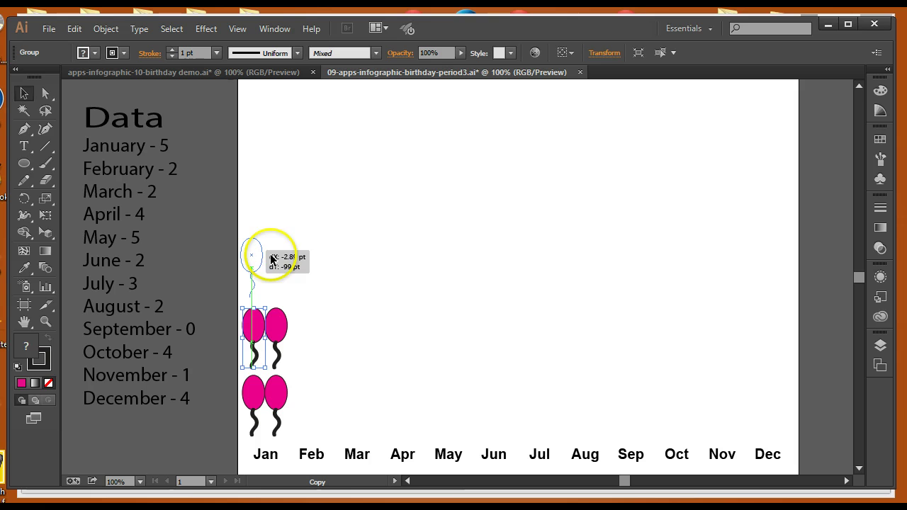
- Delete all five balloons above the Jan label
left_click(317, 272)
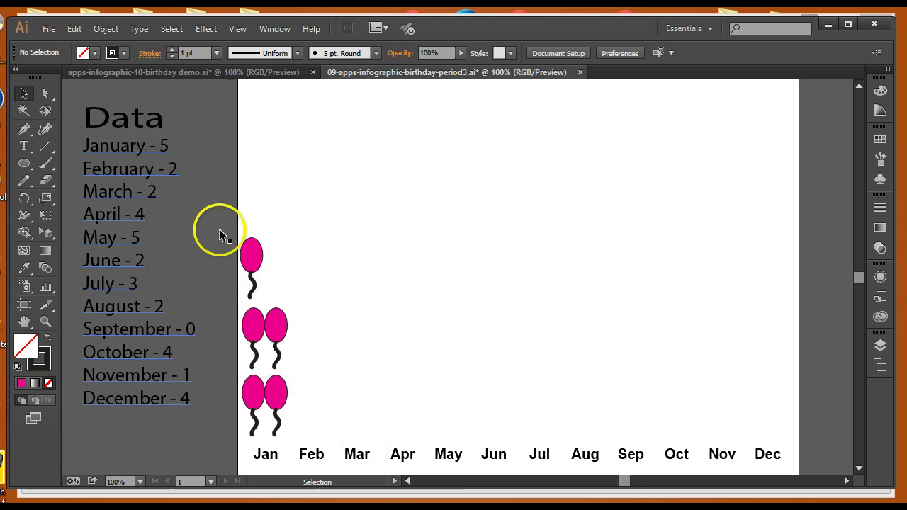
left_click_drag(218, 216, 309, 423)
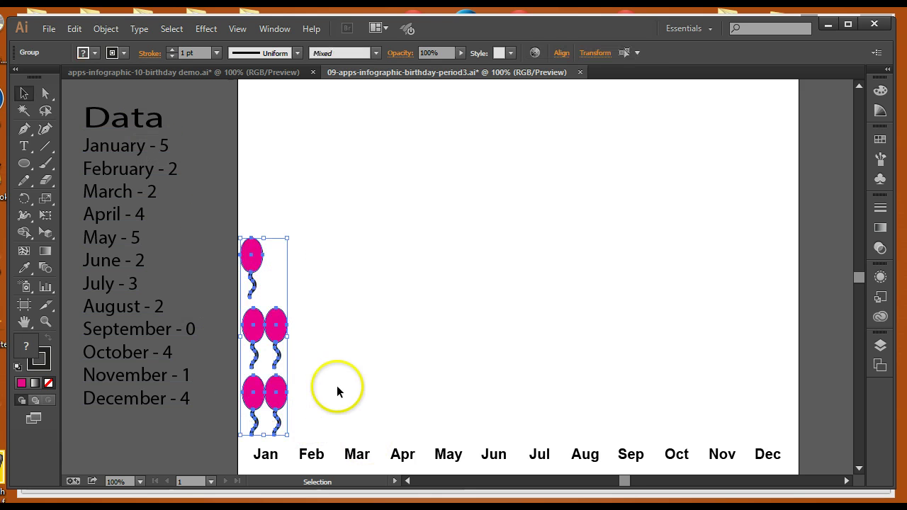
key("Delete")
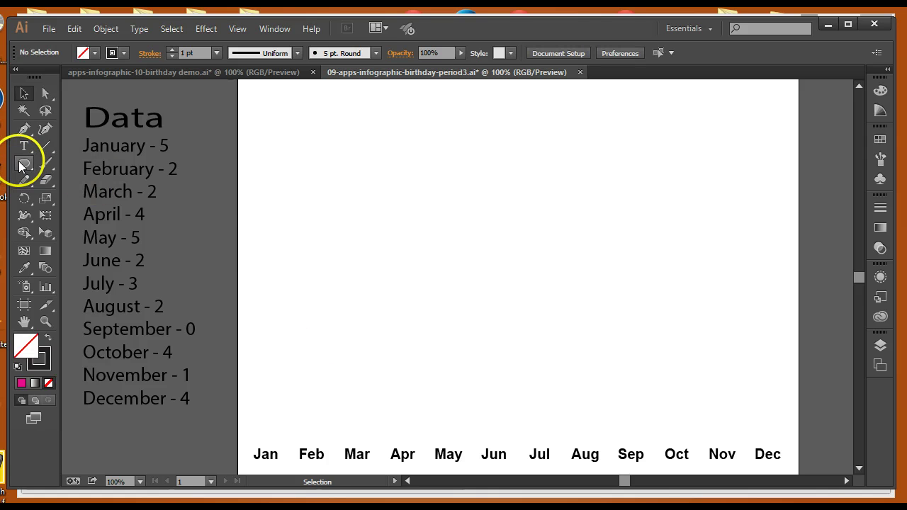
- Create a triangle above the May and Jun labels using the Polygon tool with a 50 pt radius and 3 sides
left_click_drag(23, 167, 79, 213)
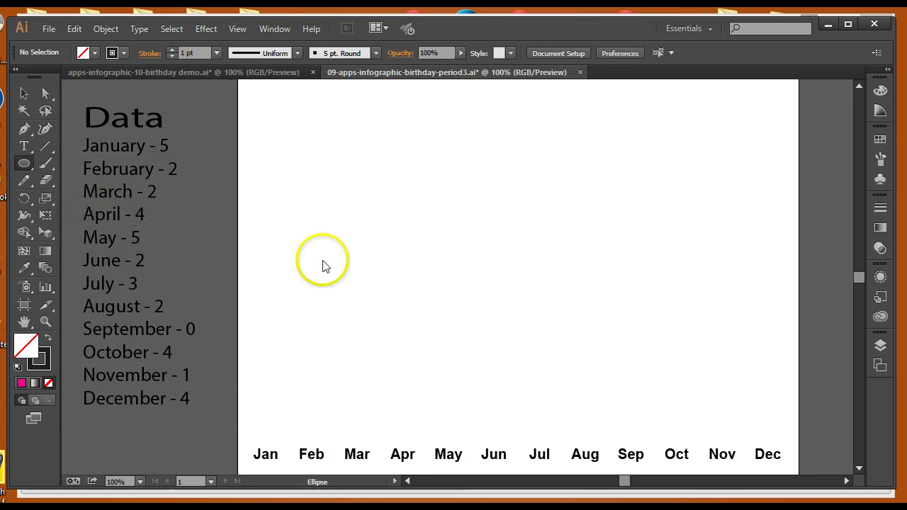
left_click(464, 254)
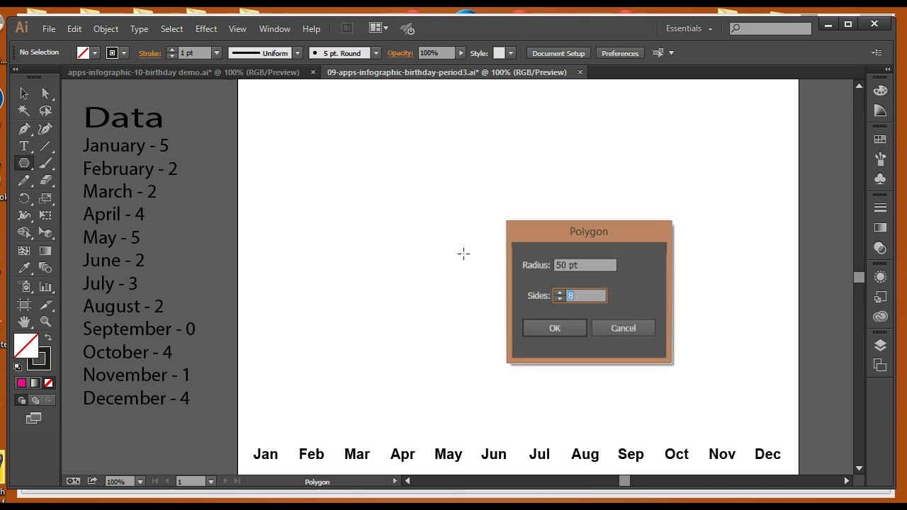
type("6")
left_click(557, 327)
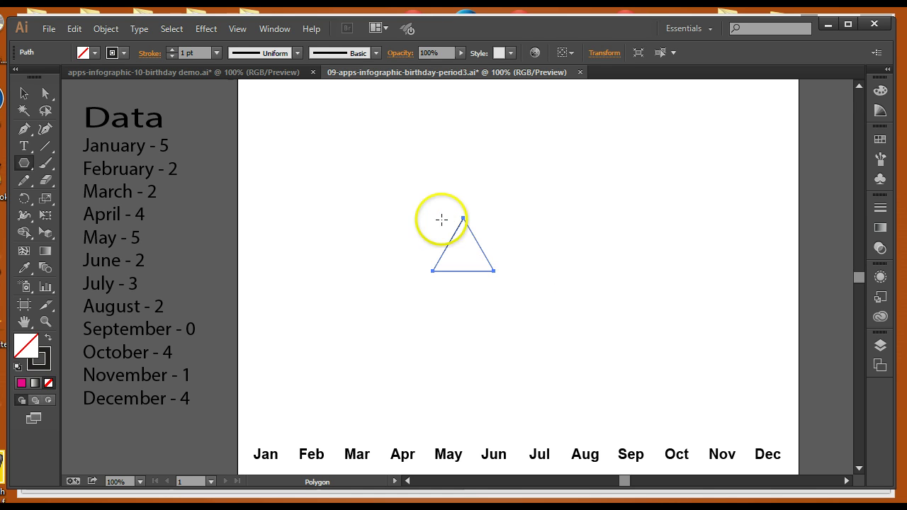
- Stretch the triangle upward to about twice its height and fill it with cyan blue
left_click(24, 93)
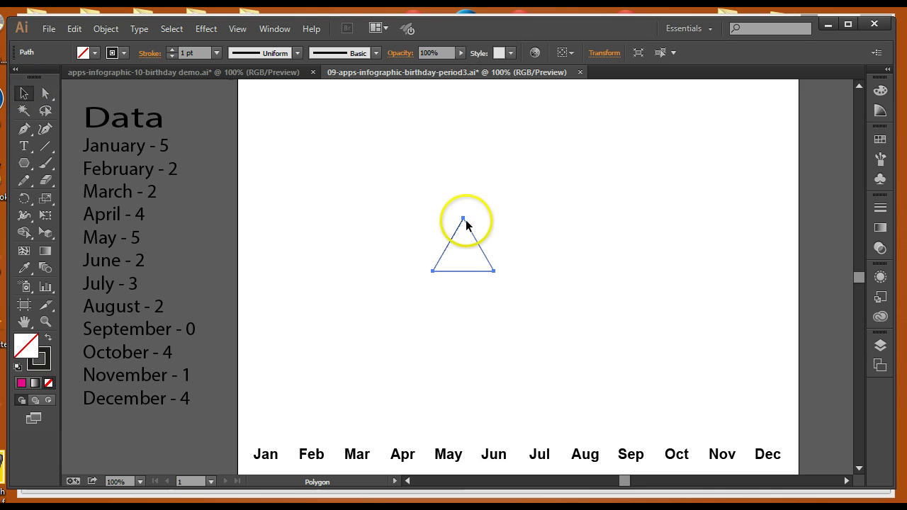
left_click_drag(464, 224, 464, 152)
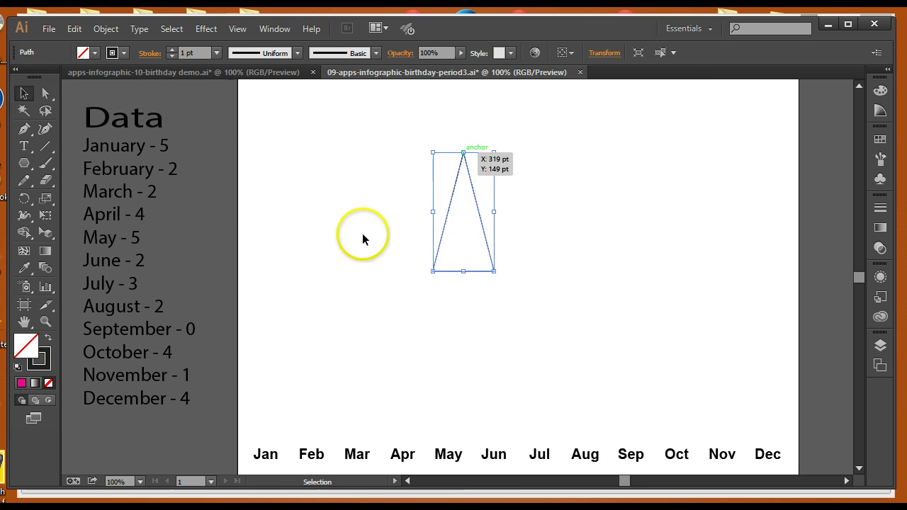
left_click(95, 53)
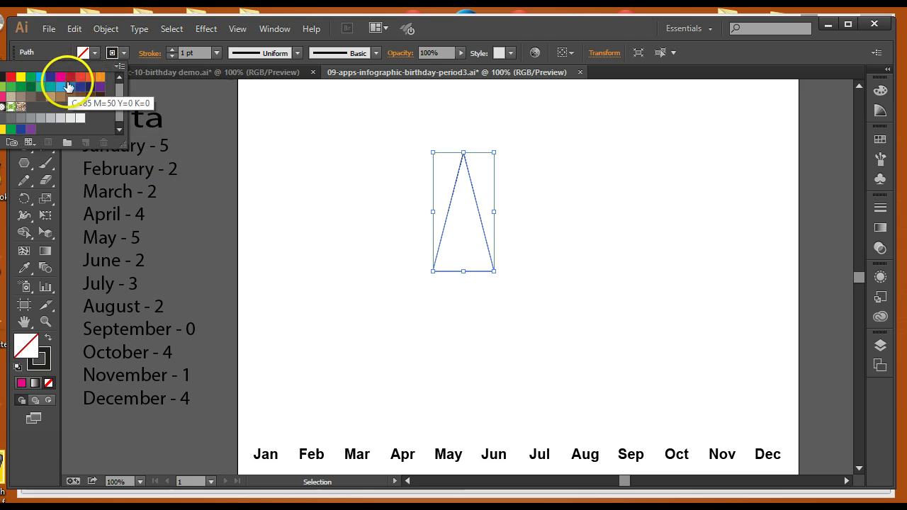
left_click(40, 77)
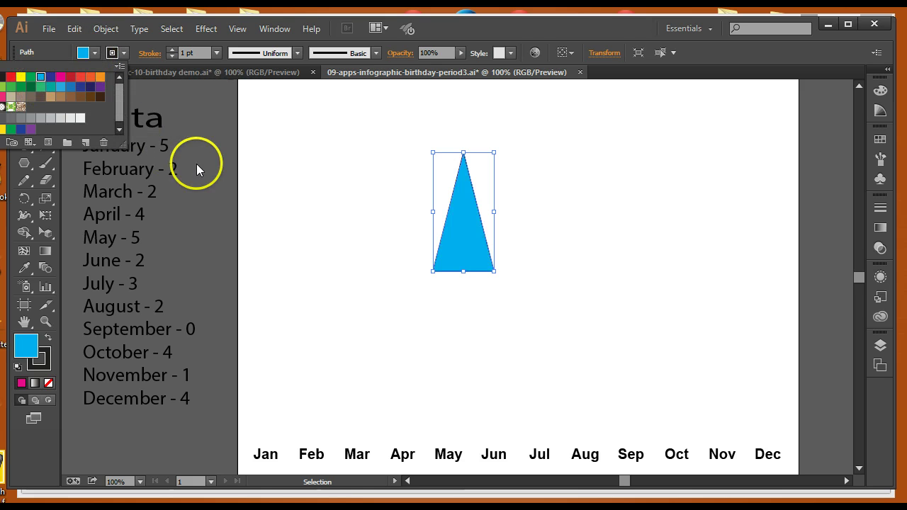
left_click(385, 327)
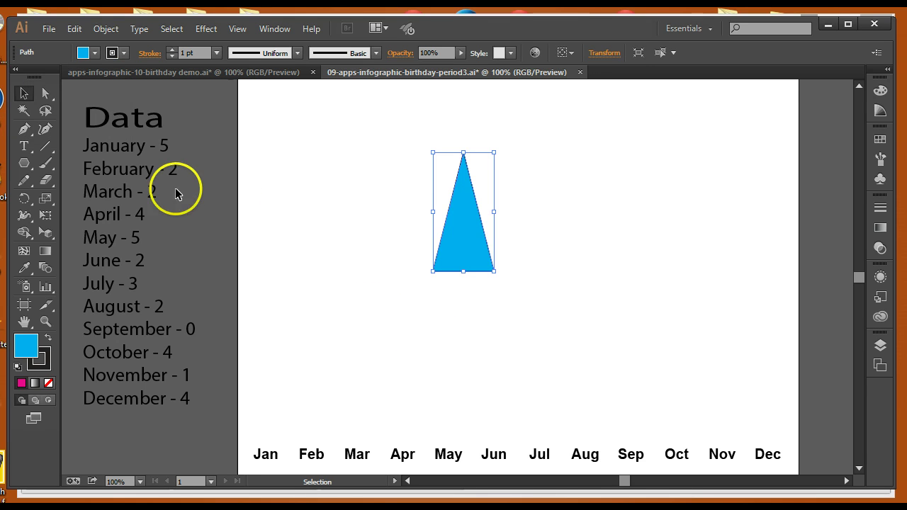
left_click_drag(297, 219, 348, 261)
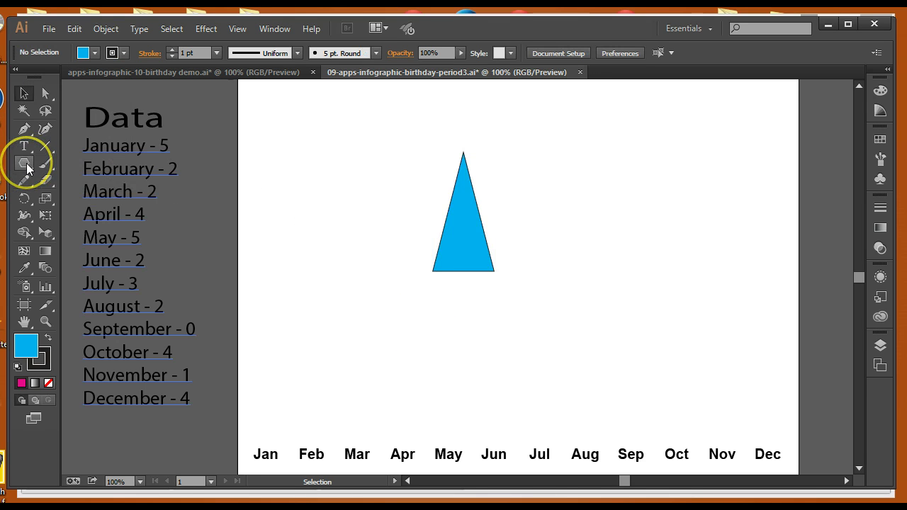
- Draw a small circle near the base of the blue triangle with the Ellipse tool and fill it with purple
left_click(27, 163)
left_click(83, 197)
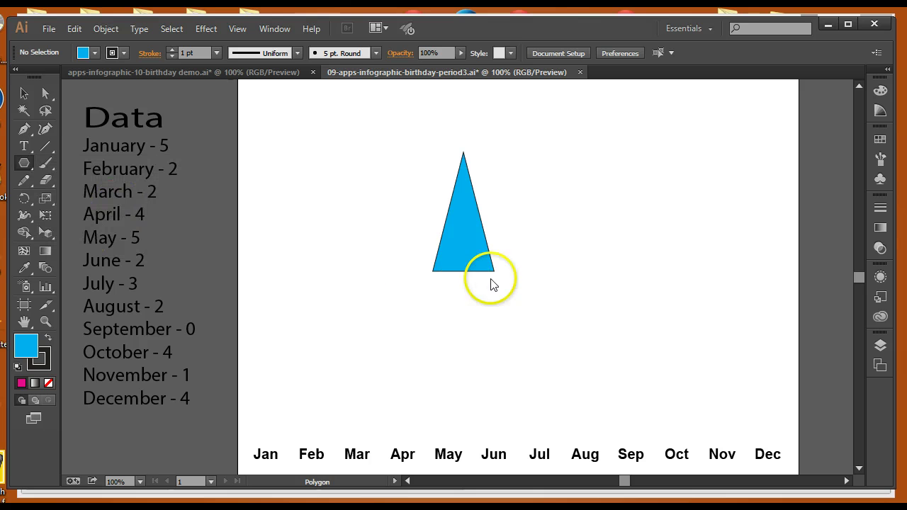
left_click_drag(449, 245, 459, 258)
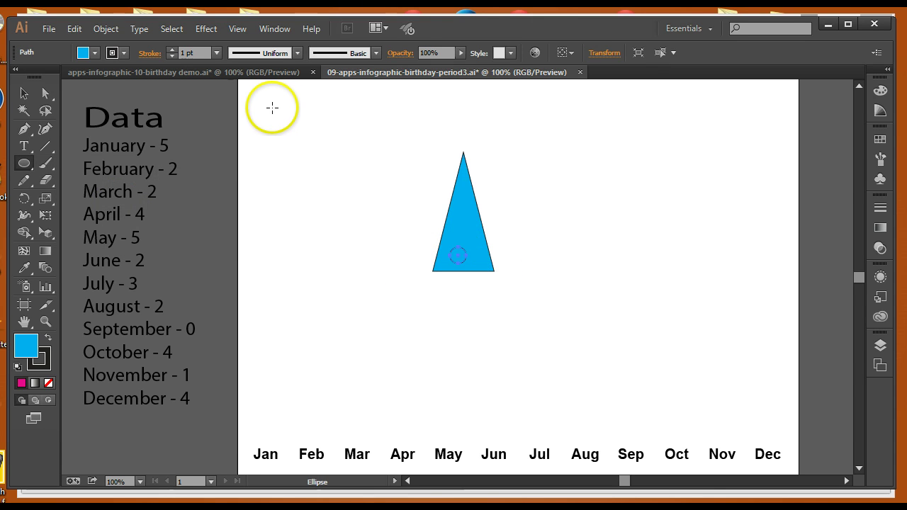
left_click(94, 53)
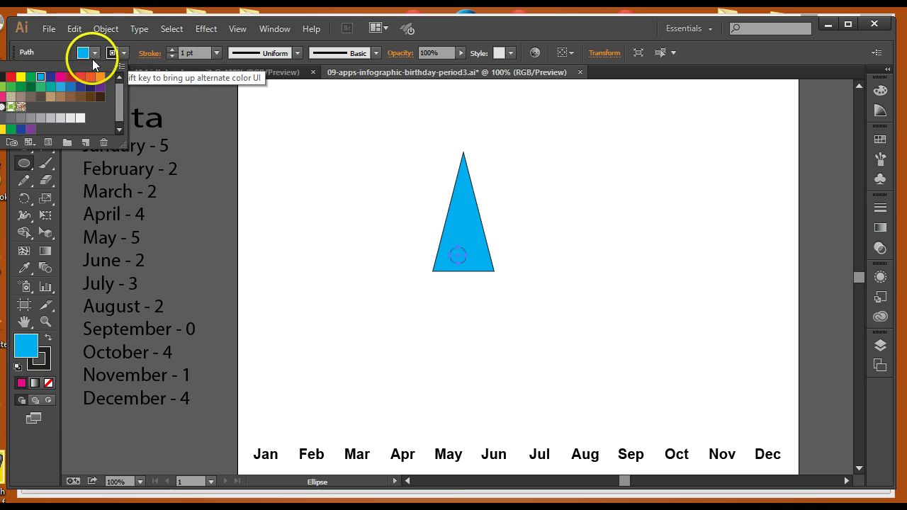
left_click(101, 88)
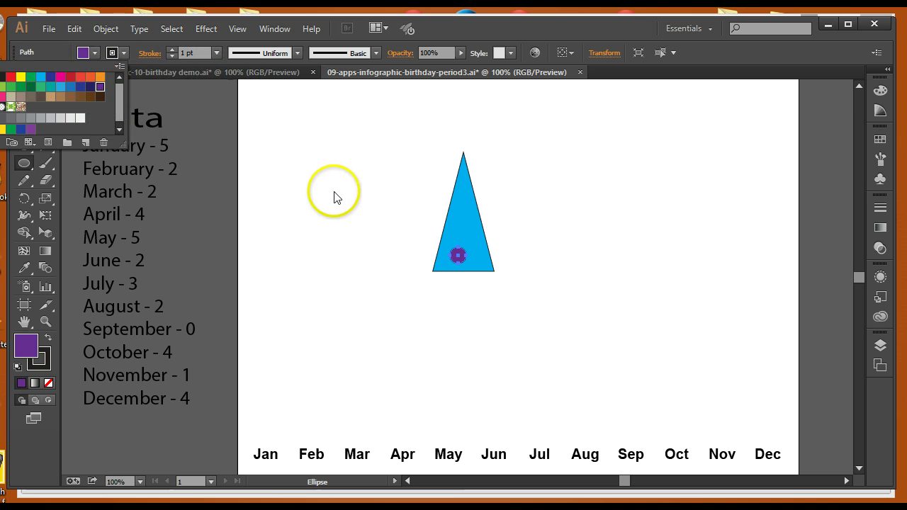
- Copy the purple circle up the triangle and stagger the copies to make four polka dots
left_click(451, 278)
left_click(461, 260)
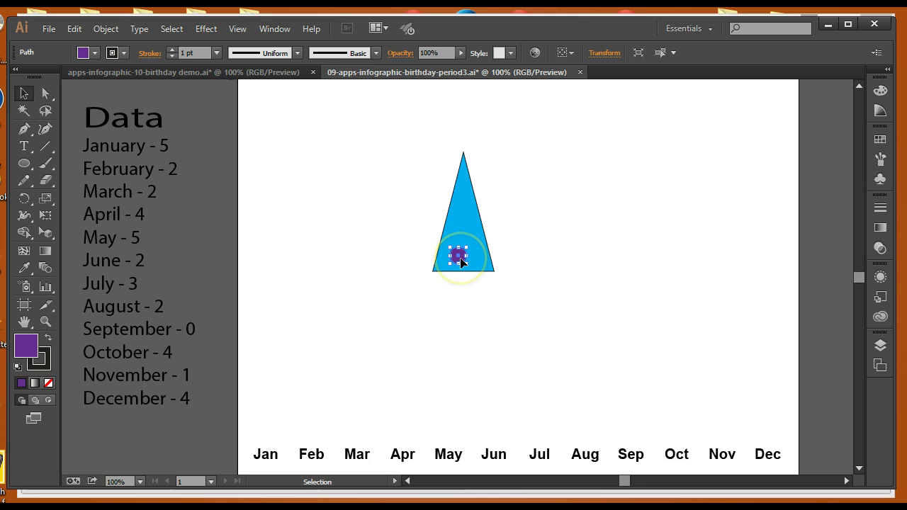
left_click_drag(461, 262, 464, 218)
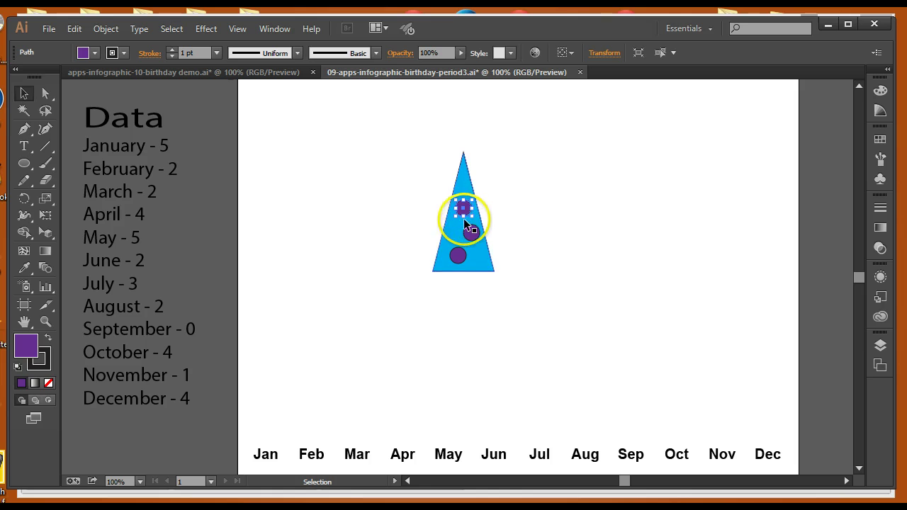
left_click_drag(461, 257, 465, 192)
left_click(461, 217)
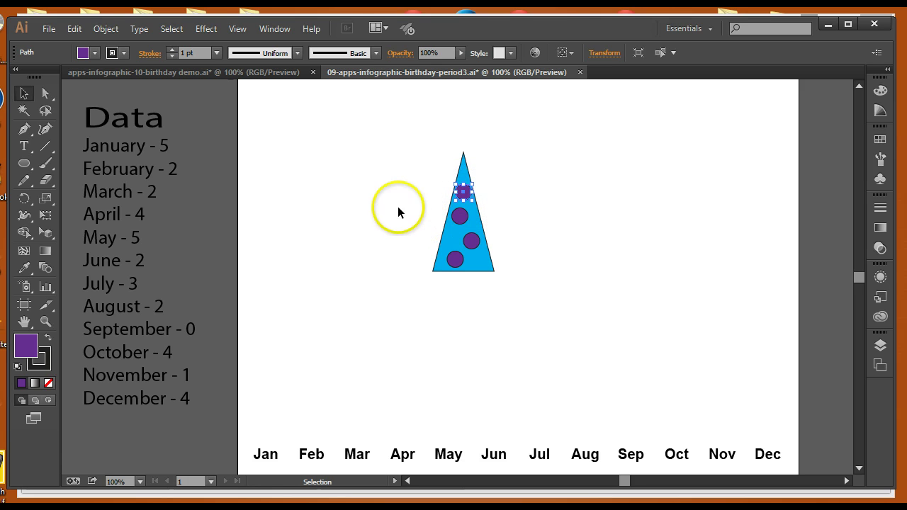
- Group the triangle with its four dots and scale the party hat down to a little under half its size
left_click_drag(411, 167, 526, 303)
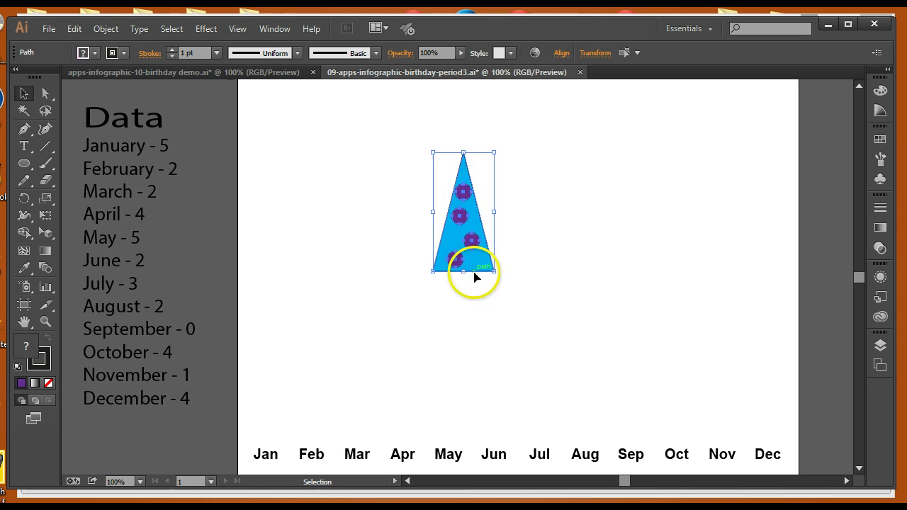
left_click(99, 28)
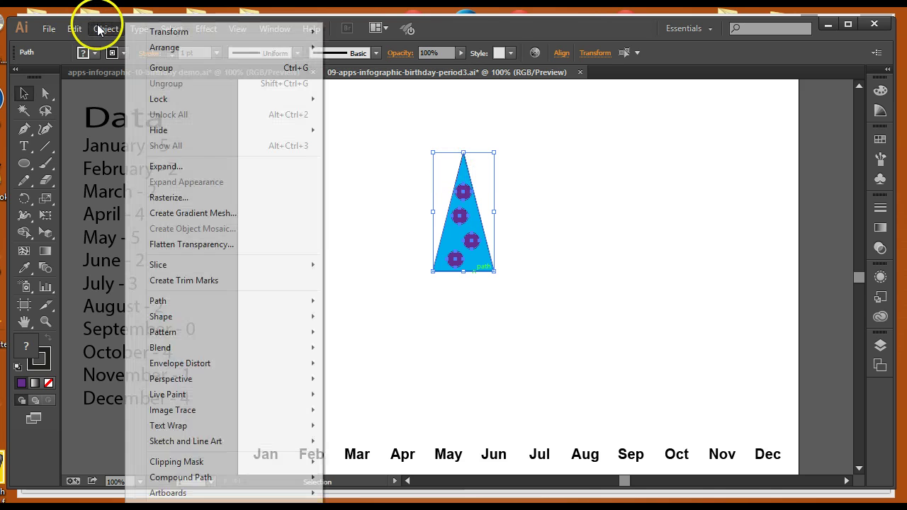
left_click(159, 68)
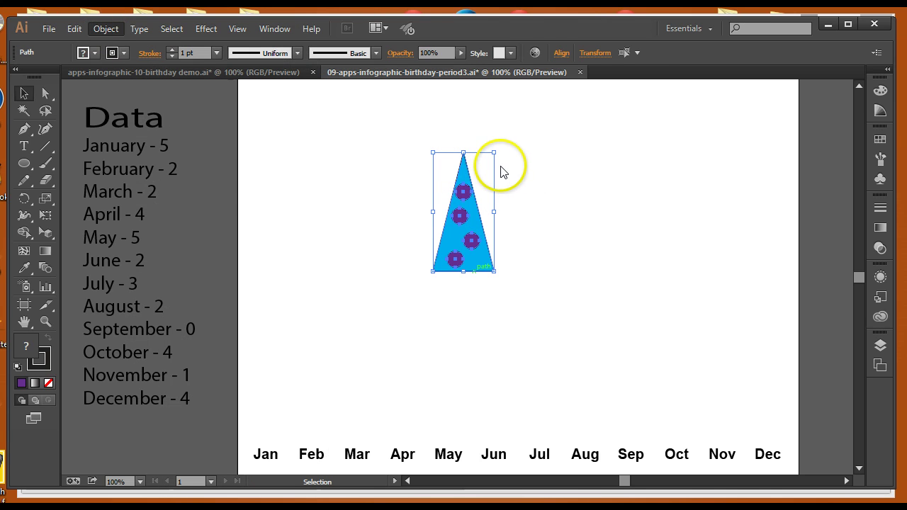
left_click_drag(494, 152, 486, 289)
left_click(486, 289)
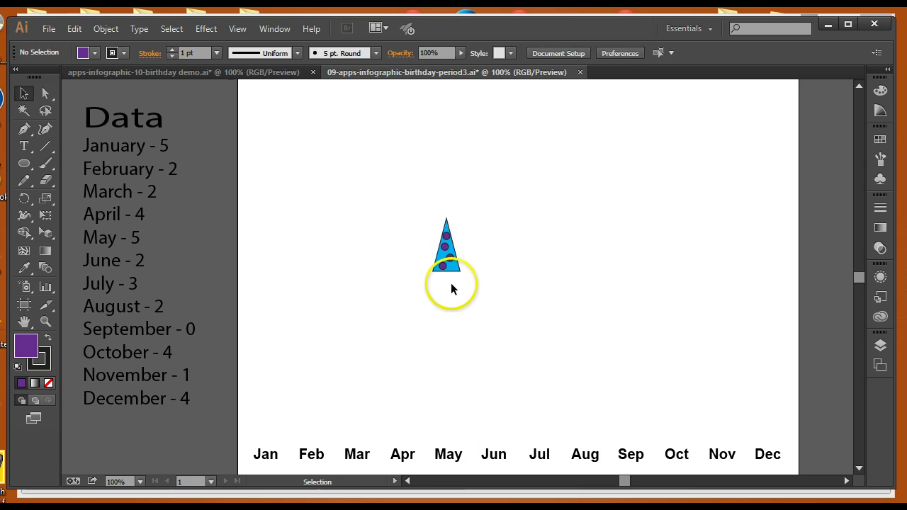
- Move the party hat directly above the Jan label and copy it upward into a column of five
left_click_drag(452, 265, 314, 191)
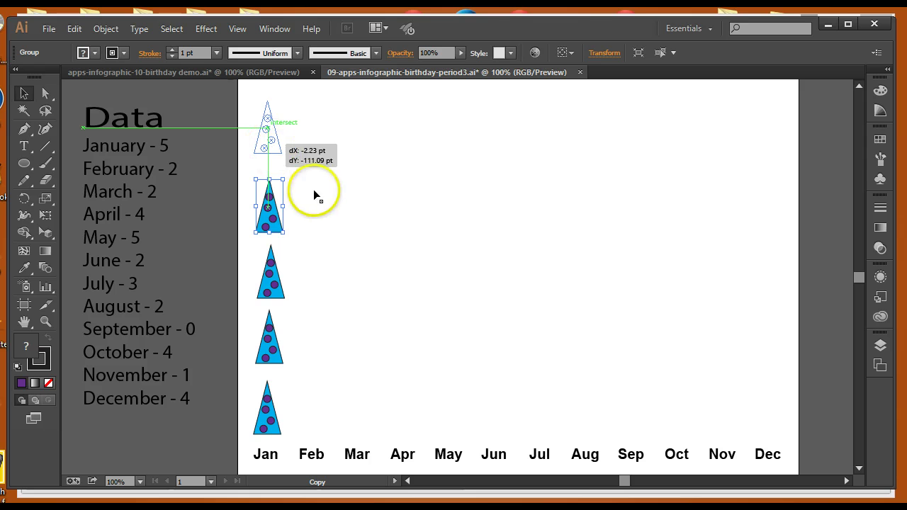
left_click_drag(328, 235, 328, 236)
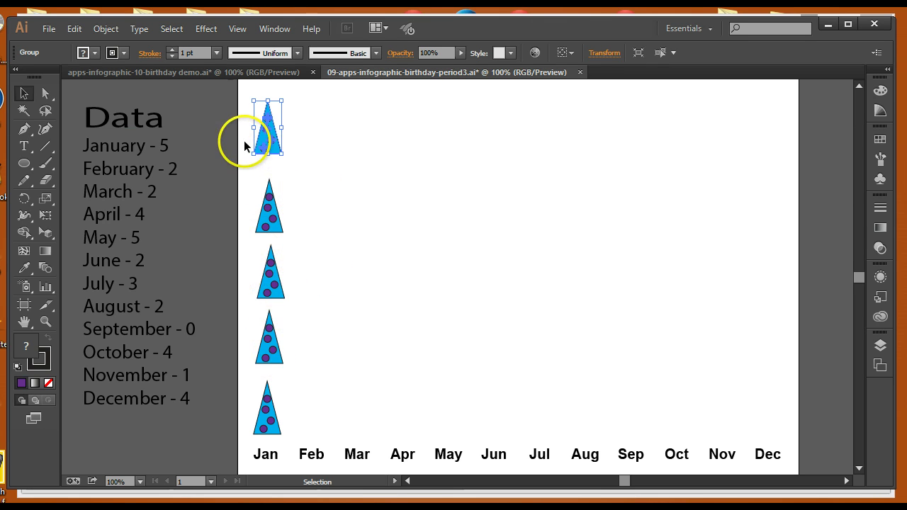
- Align the five Jan hats by their horizontal centers and distribute them evenly by their vertical centers
left_click_drag(245, 140, 286, 424)
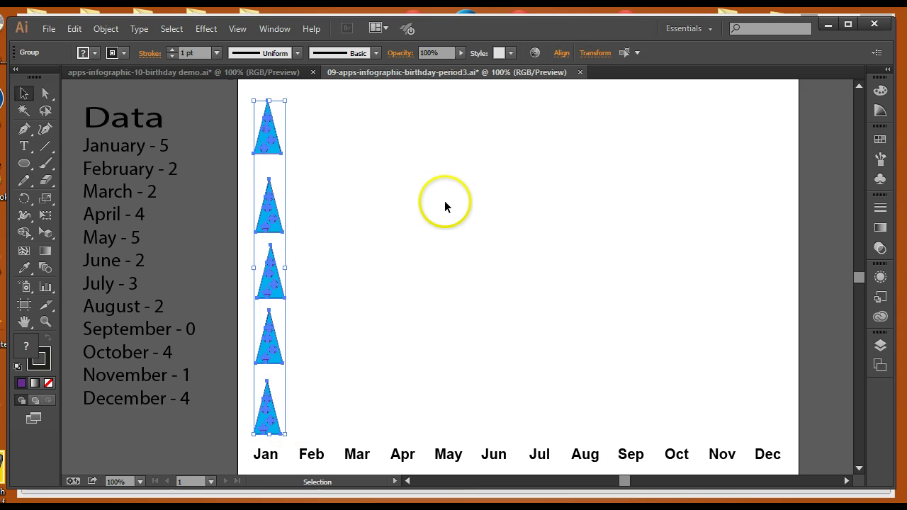
left_click(562, 57)
left_click(443, 90)
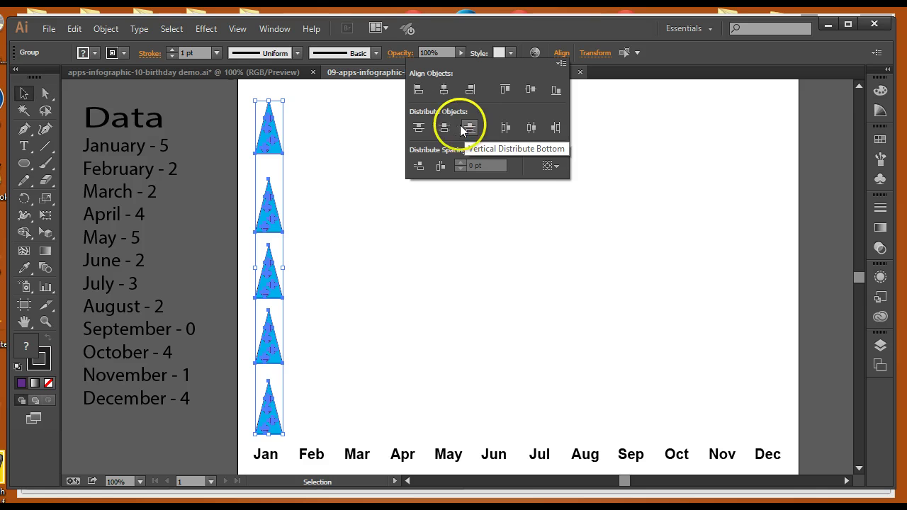
left_click(444, 127)
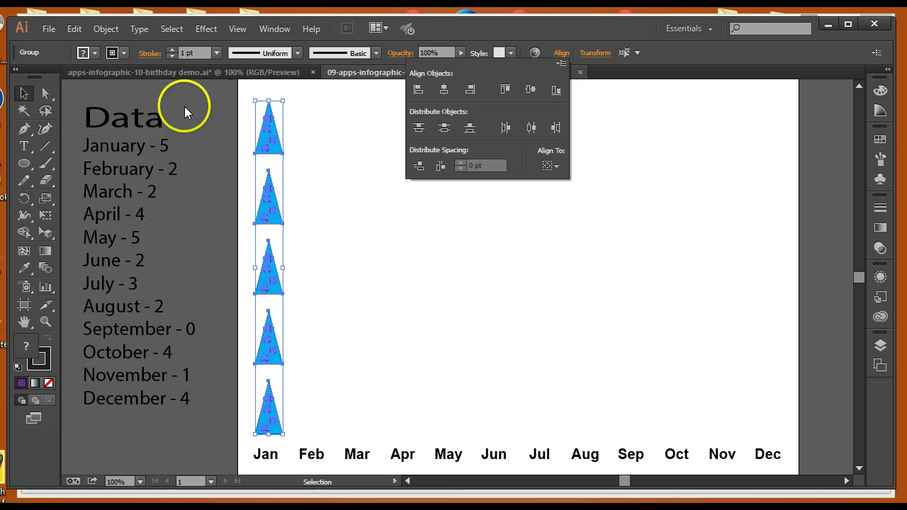
left_click(363, 248)
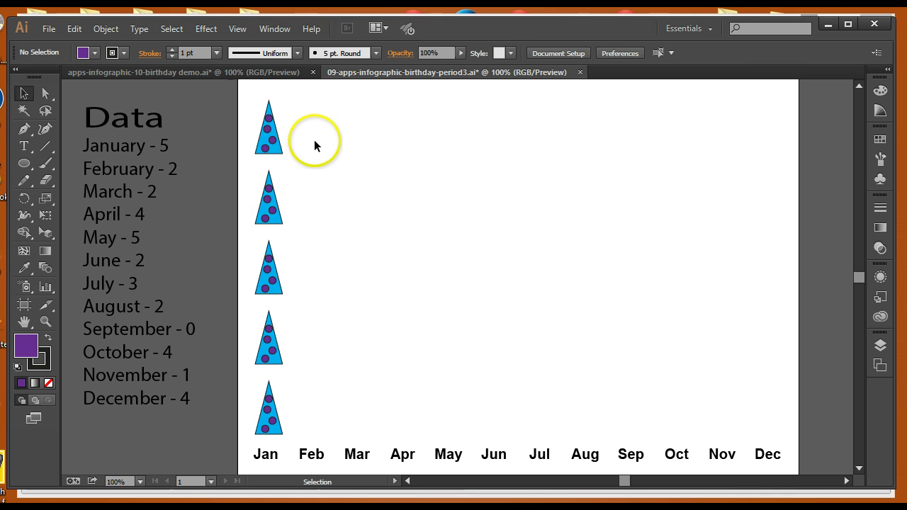
- Copy two stacked hats into the Feb column and another two into the Mar column
left_click_drag(313, 141, 370, 428)
left_click(367, 358)
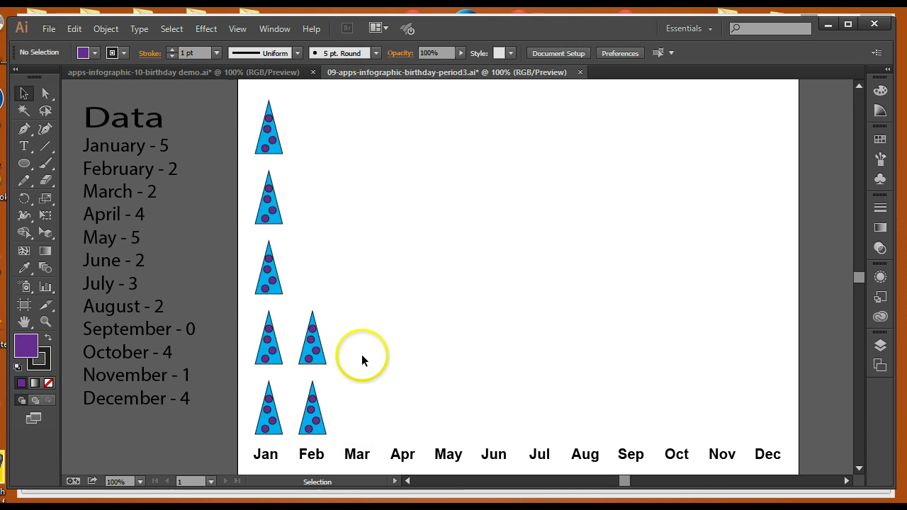
left_click_drag(350, 339, 365, 426)
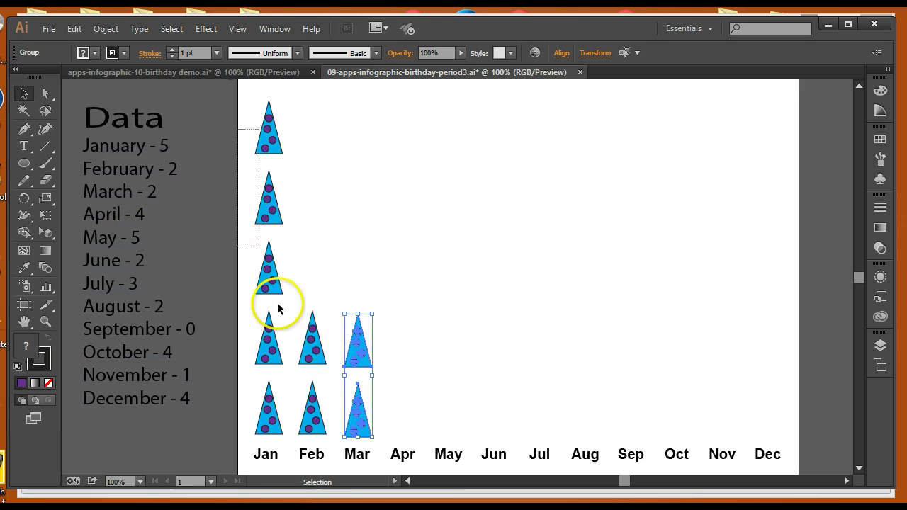
- Copy the upper four Jan hats into the Apr column, with the lowest one just above the label
left_click(286, 356)
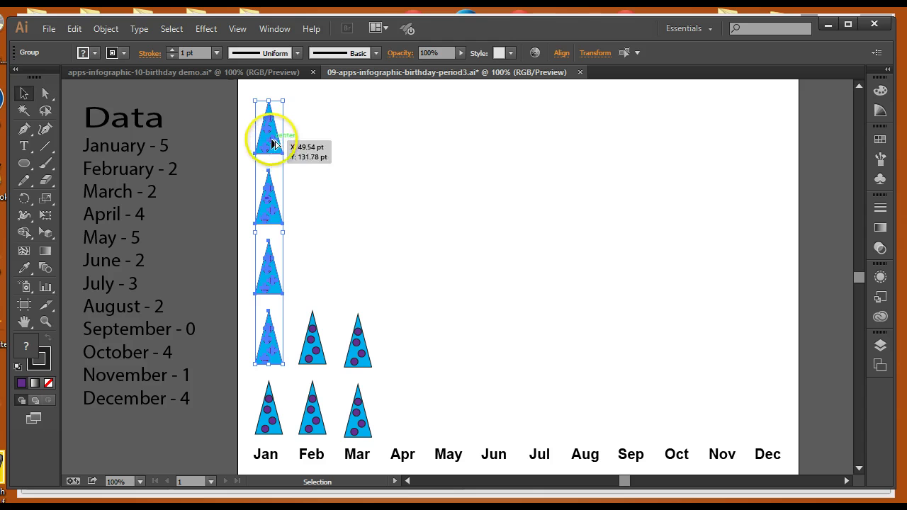
left_click_drag(275, 144, 505, 211)
left_click(507, 228)
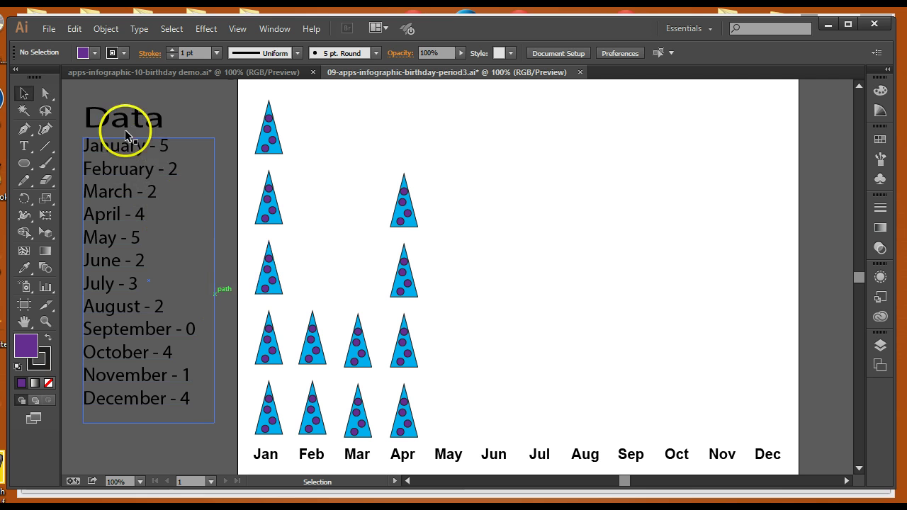
left_click(182, 404)
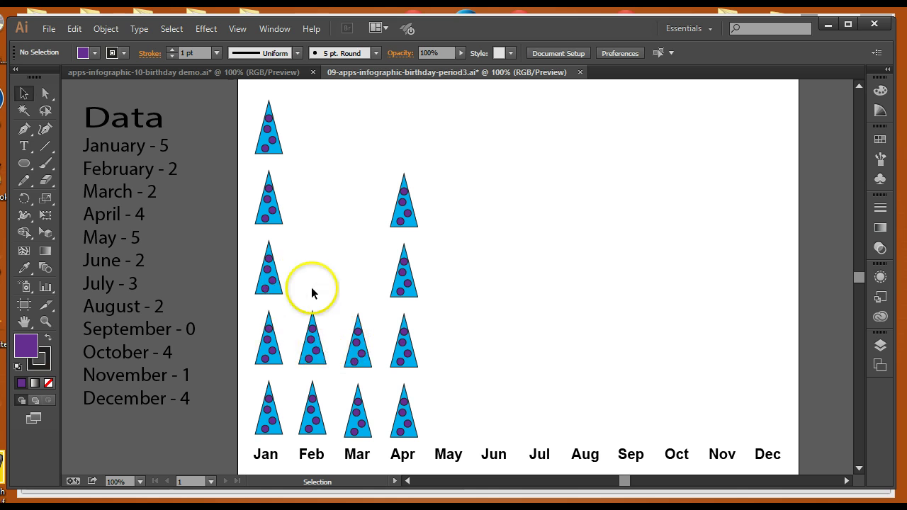
- Switch to the apps-infographic-10-birthday demo document and undo the edits to the cake until it is back in its column
left_click(232, 74)
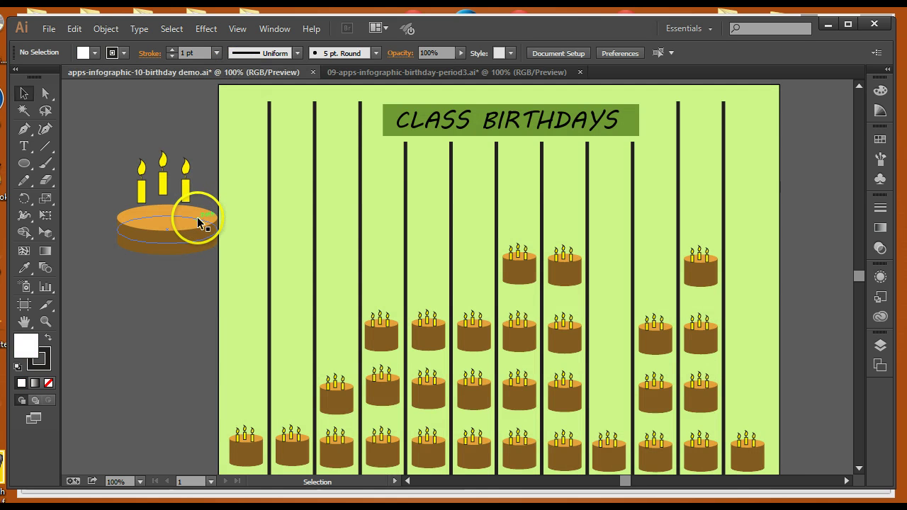
key("ctrl")
key("ctrl+z")
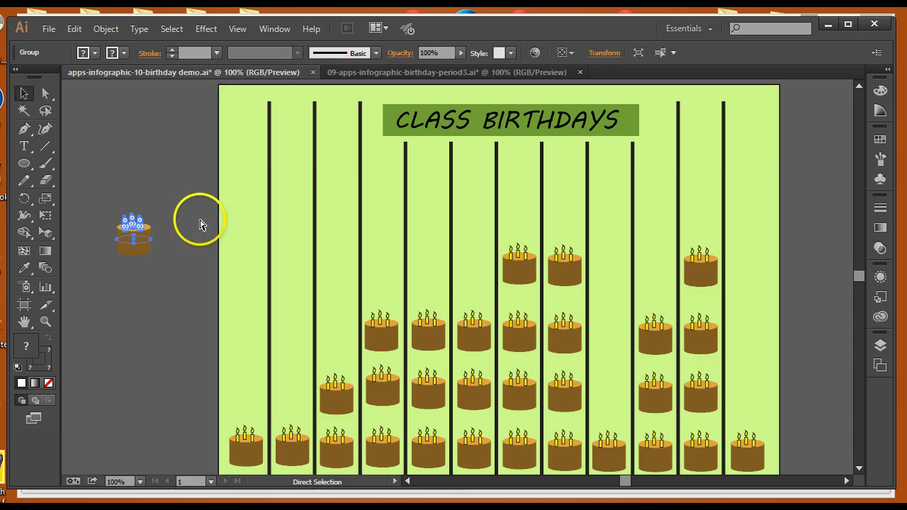
key("ctrl+z")
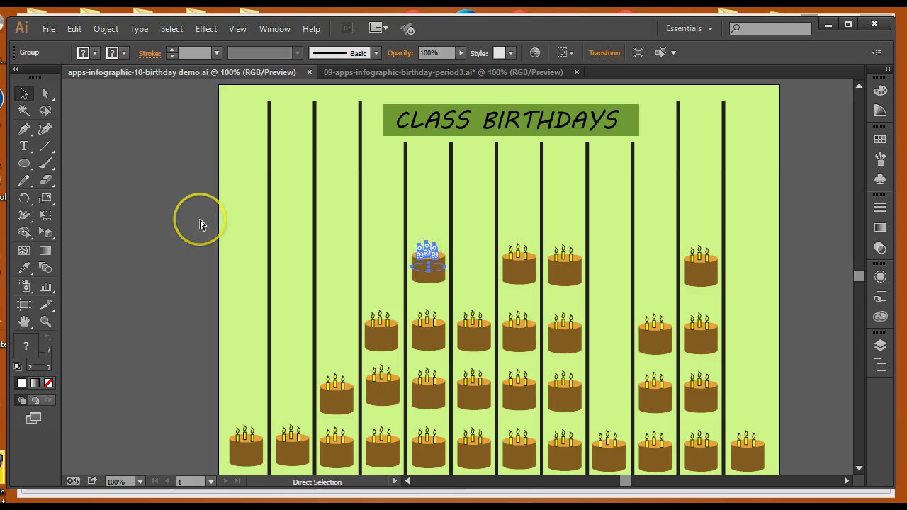
- Return to the 09-apps-infographic-birthday-period3 document and add the title text BIRTHDAYS near the top of the artboard
left_click(383, 73)
left_click(207, 234)
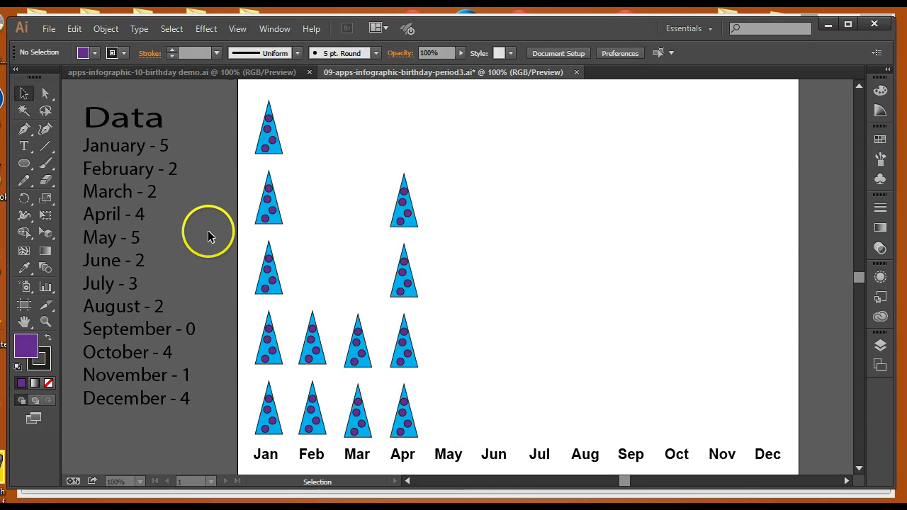
scroll(208, 236, "up", 2)
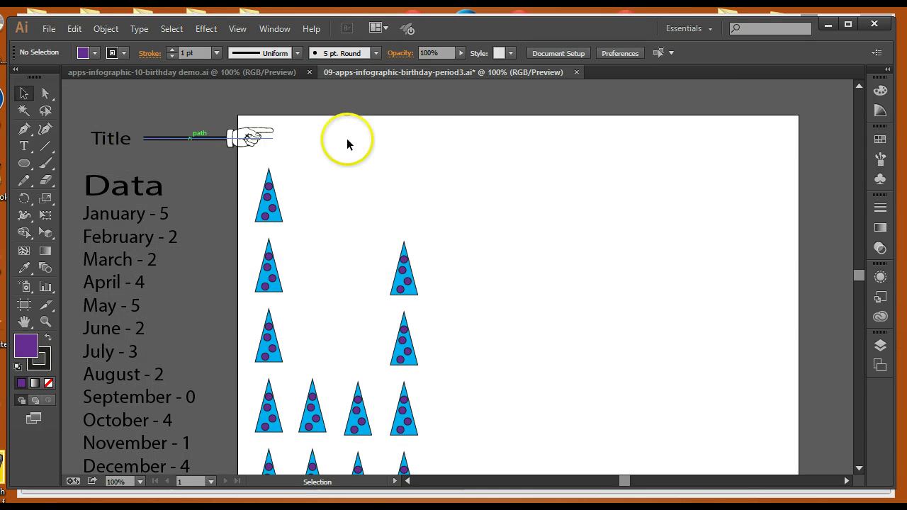
left_click(24, 147)
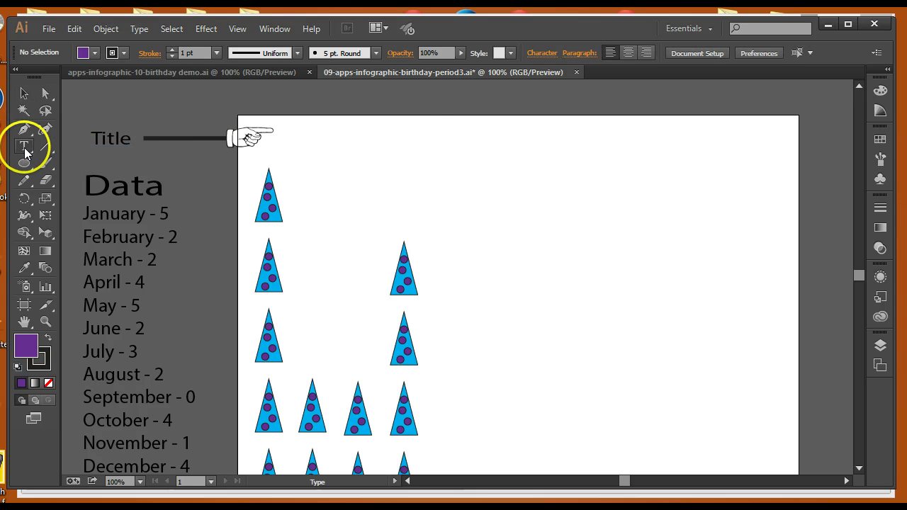
left_click(406, 146)
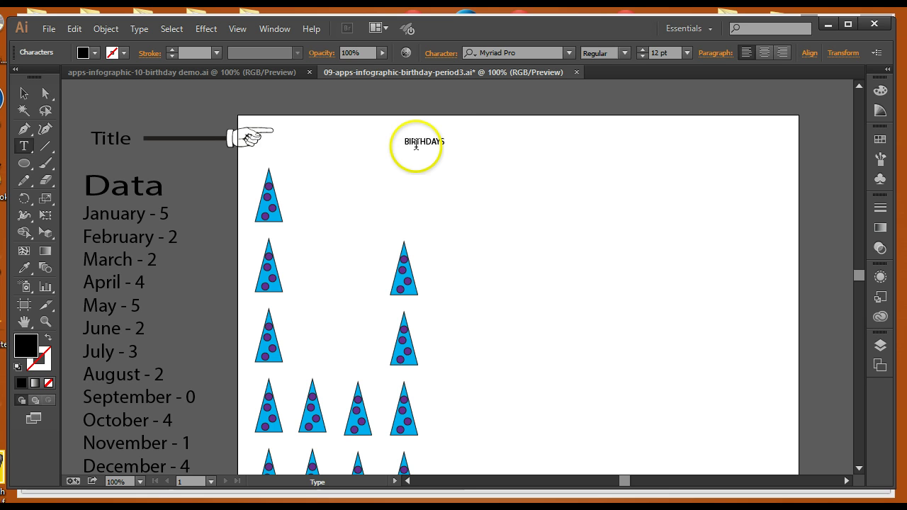
- Enlarge the BIRTHDAYS title to about 58 pt and place it centered just below the artboard's top edge
left_click(22, 94)
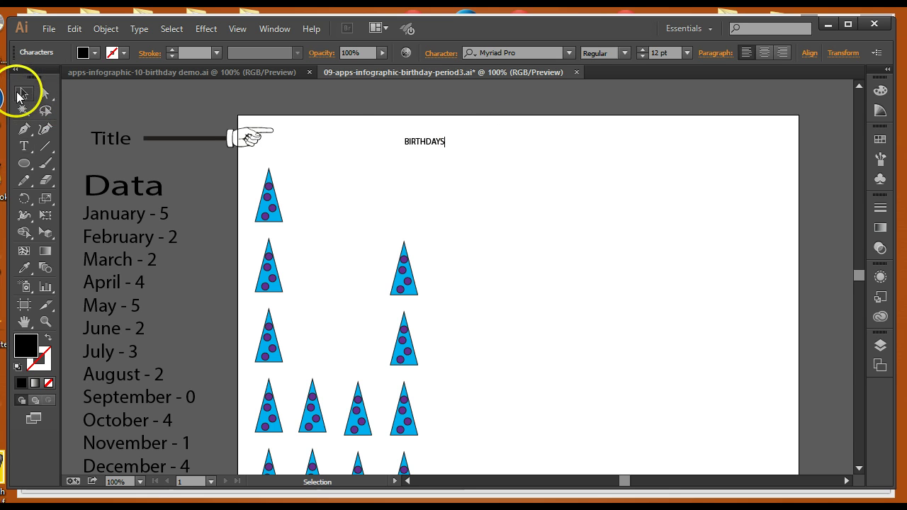
left_click(26, 95)
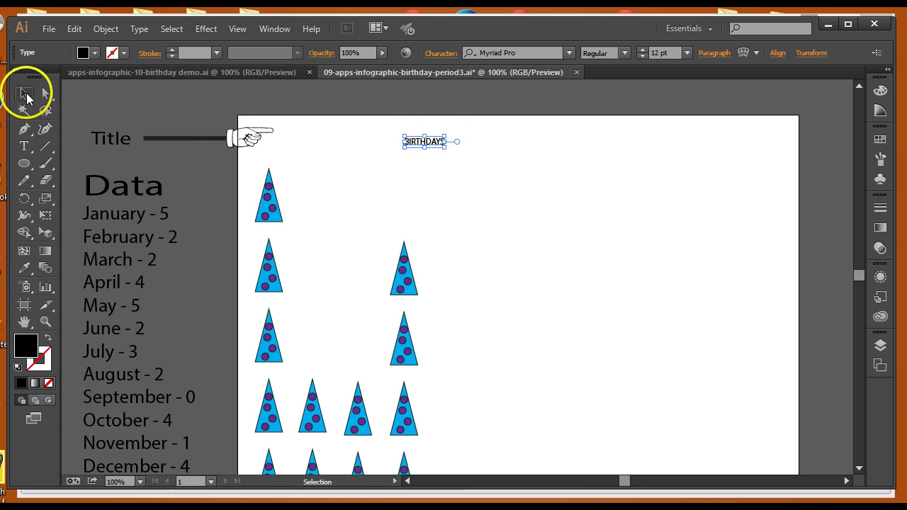
left_click_drag(445, 145, 628, 185)
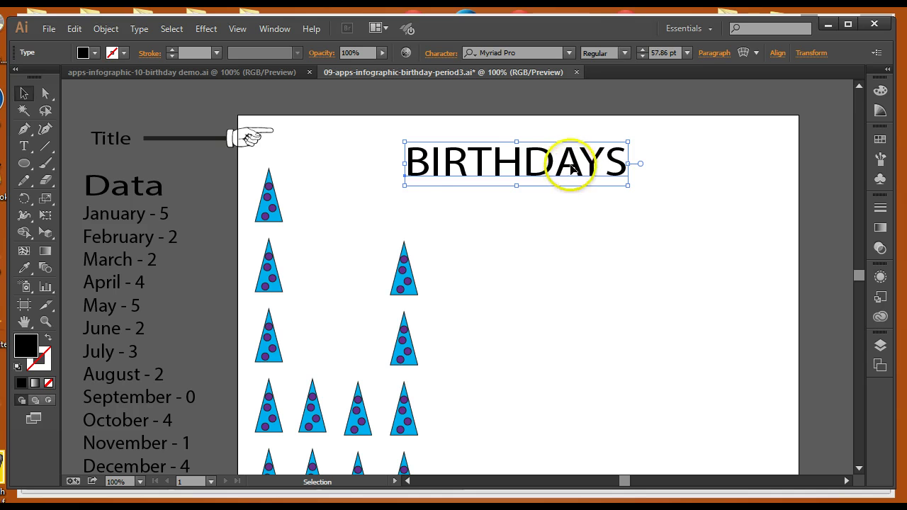
left_click_drag(572, 174, 562, 142)
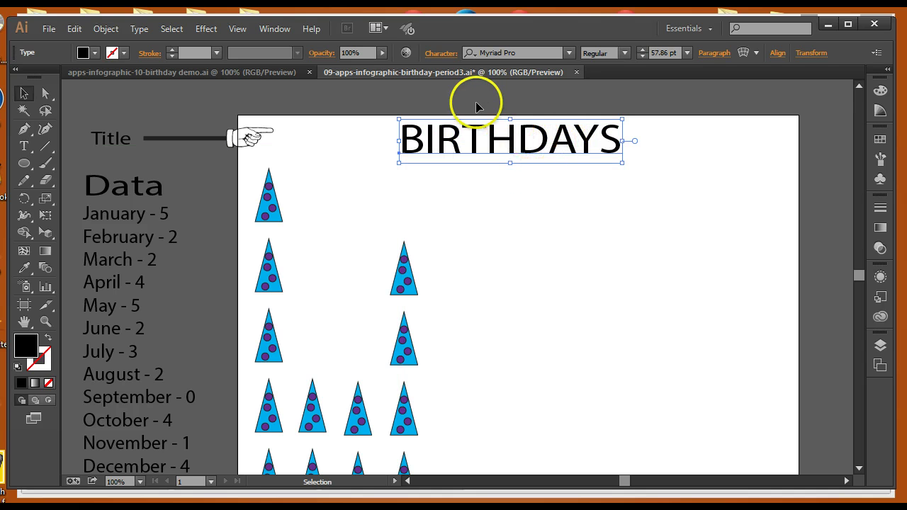
- Change the BIRTHDAYS title's font to Ravie and move the title back to the horizontal center of the artboard
left_click(528, 51)
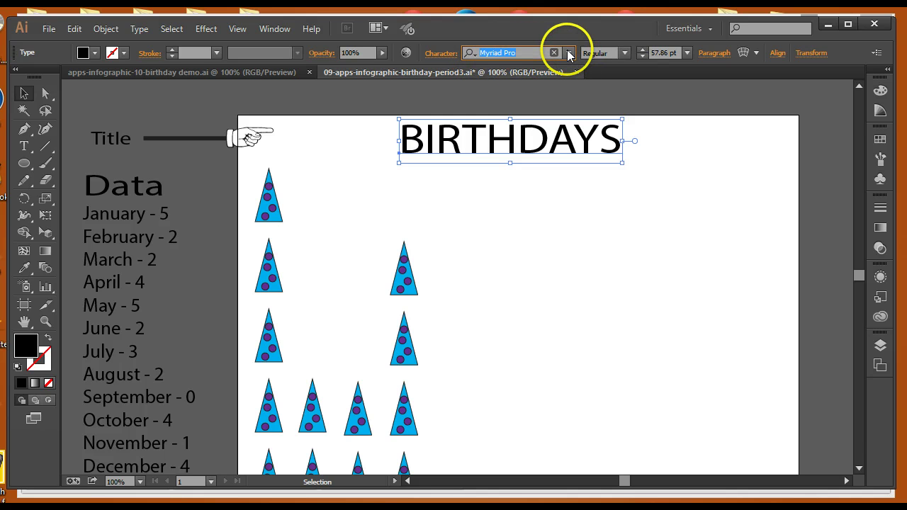
left_click(569, 54)
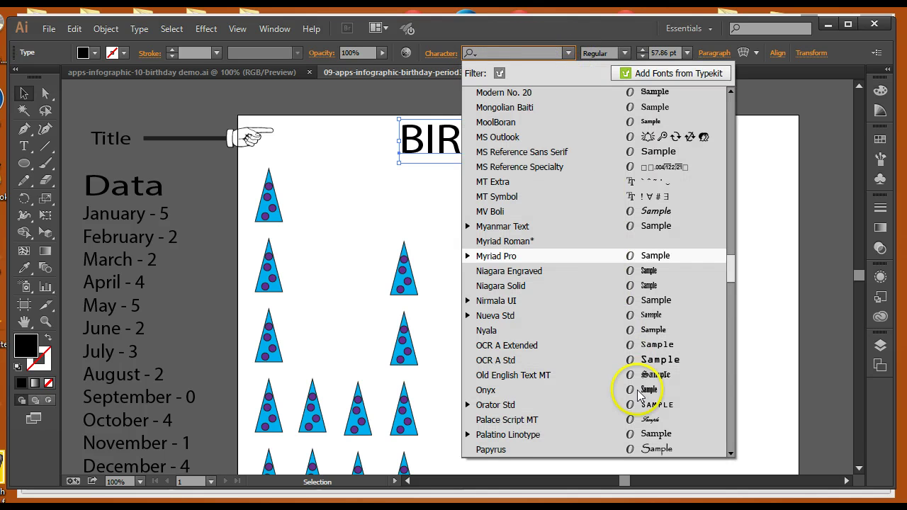
scroll(605, 381, "down", 3)
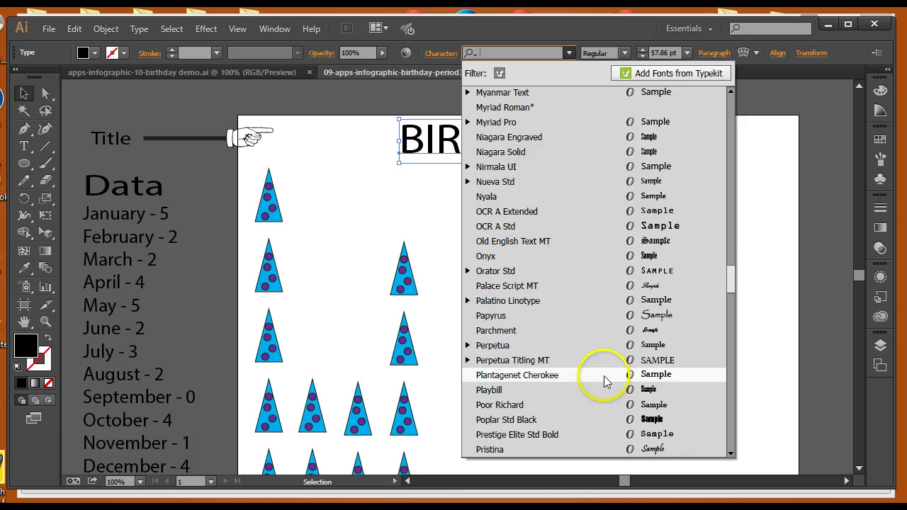
scroll(604, 380, "down", 1)
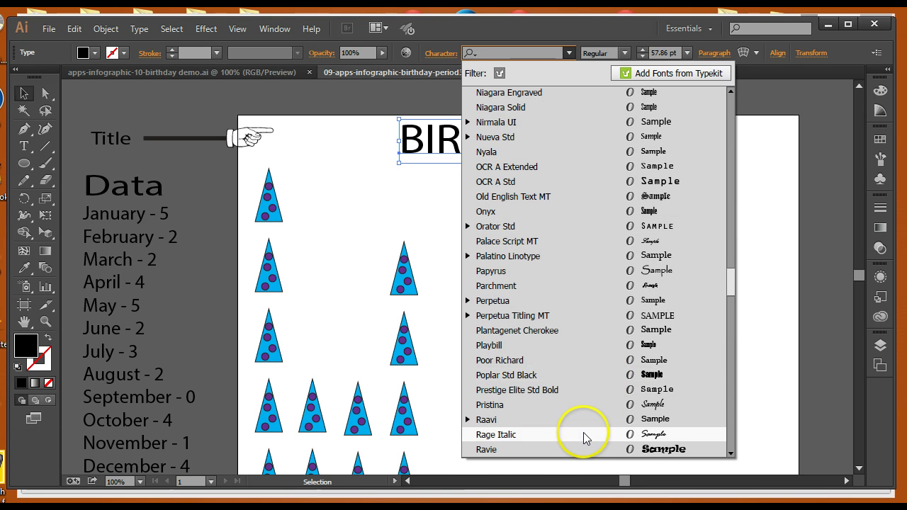
left_click(490, 450)
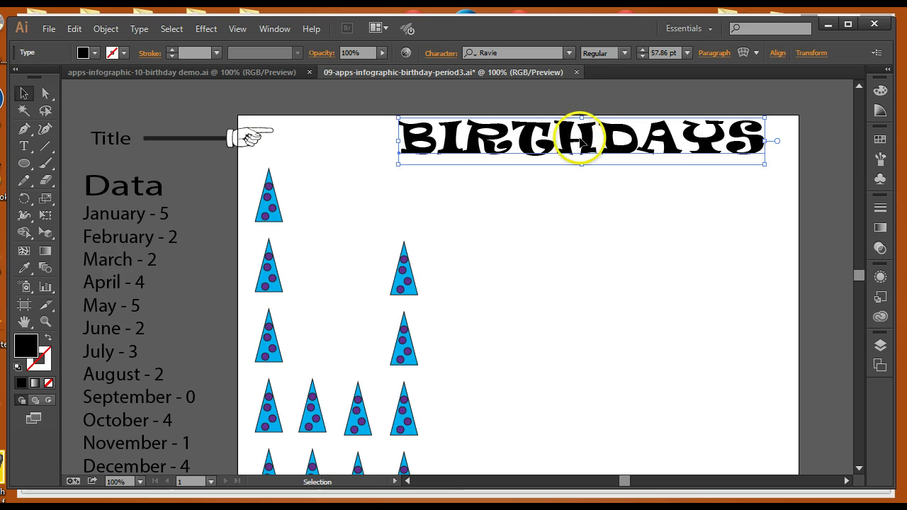
left_click_drag(576, 145, 528, 145)
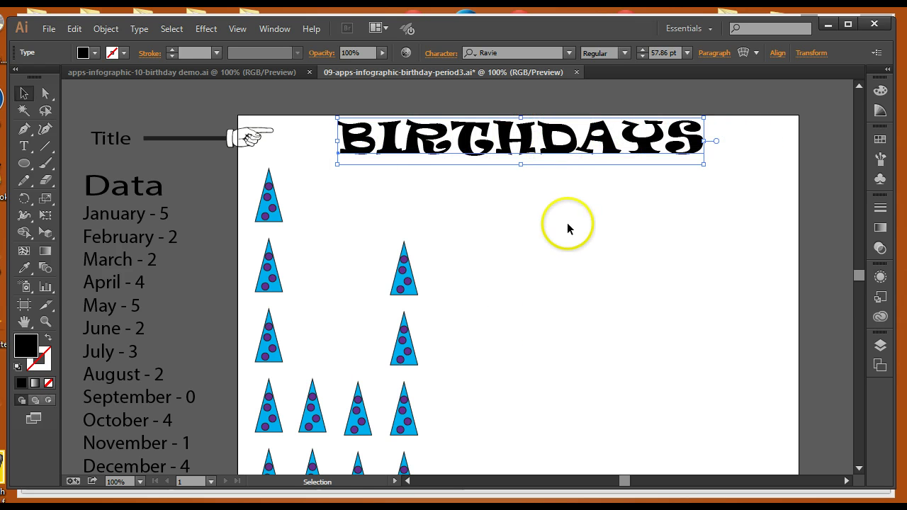
- Switch to the apps-infographic-10-birthday demo document and examine its colored background, title and column divider lines
scroll(579, 283, "down", 1)
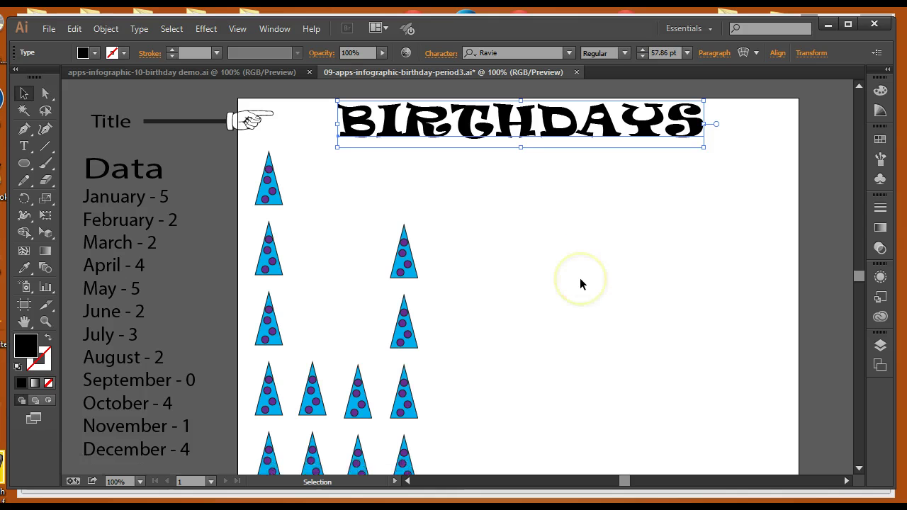
scroll(580, 284, "down", 1)
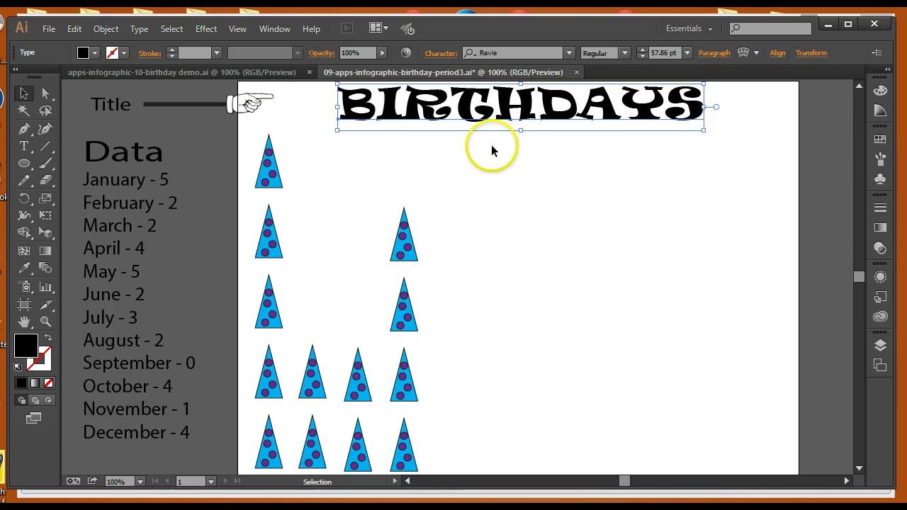
left_click(187, 73)
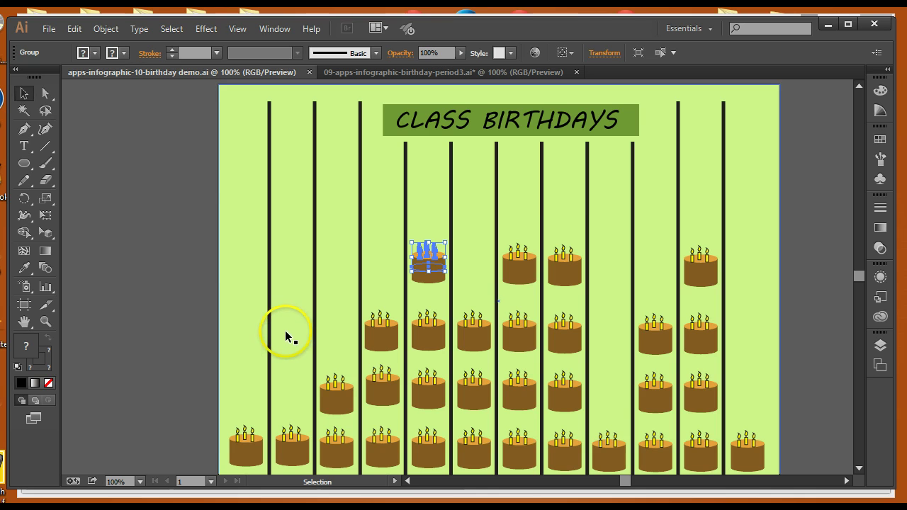
scroll(428, 338, "down", 2)
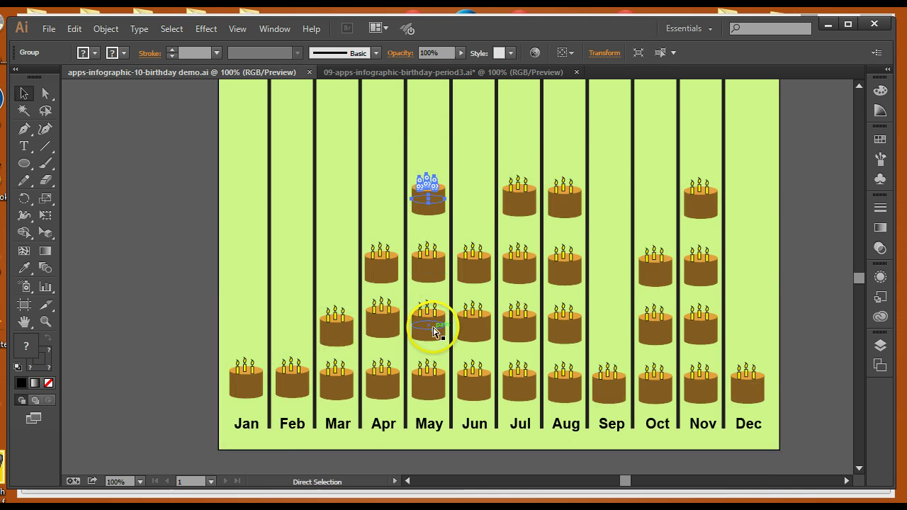
key("ctrl+minus")
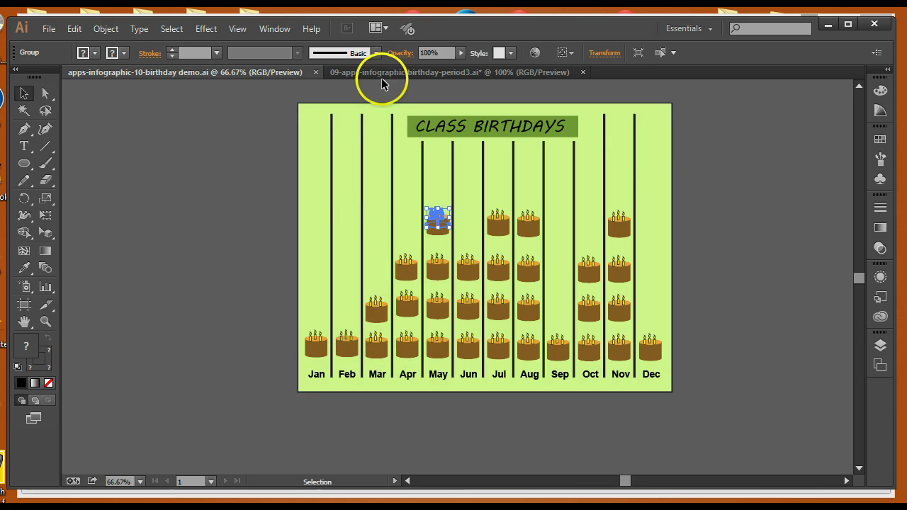
- Return to the 09-apps-infographic-birthday-period3 document and draw a rectangle covering the whole artboard
left_click(442, 71)
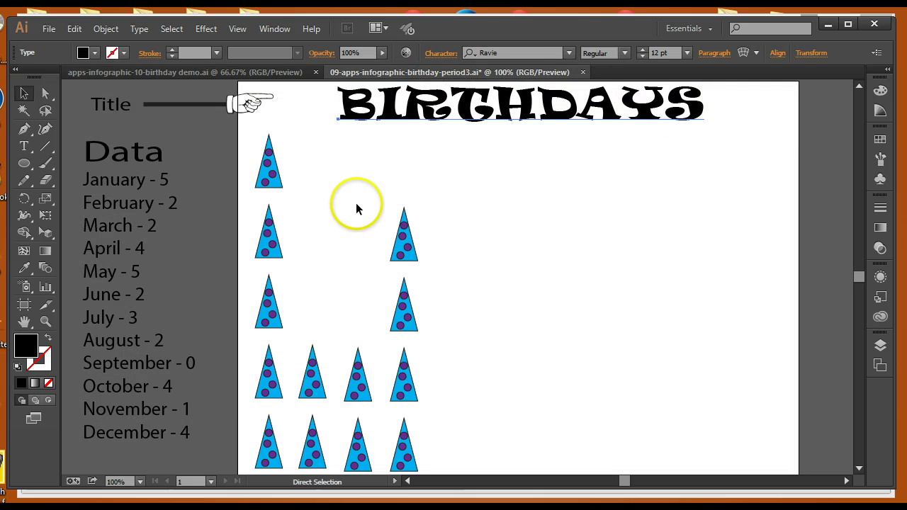
key("ctrl+minus")
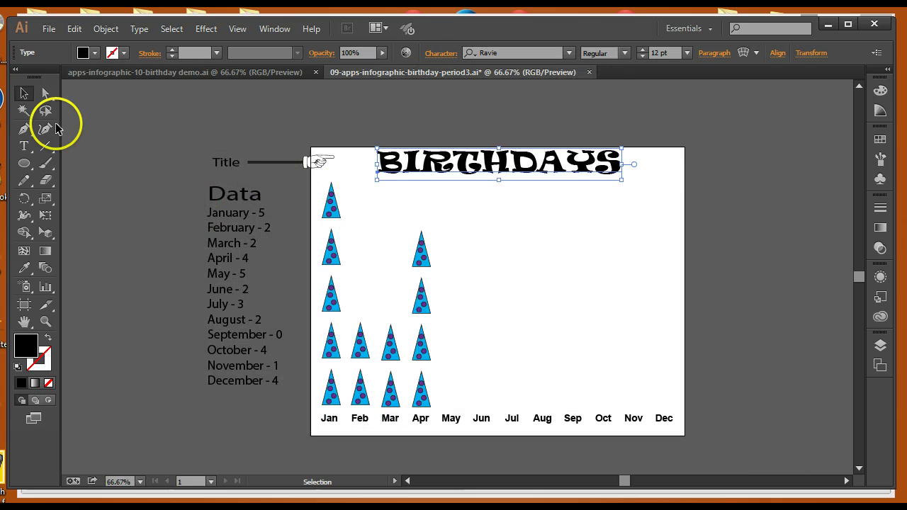
left_click(26, 165)
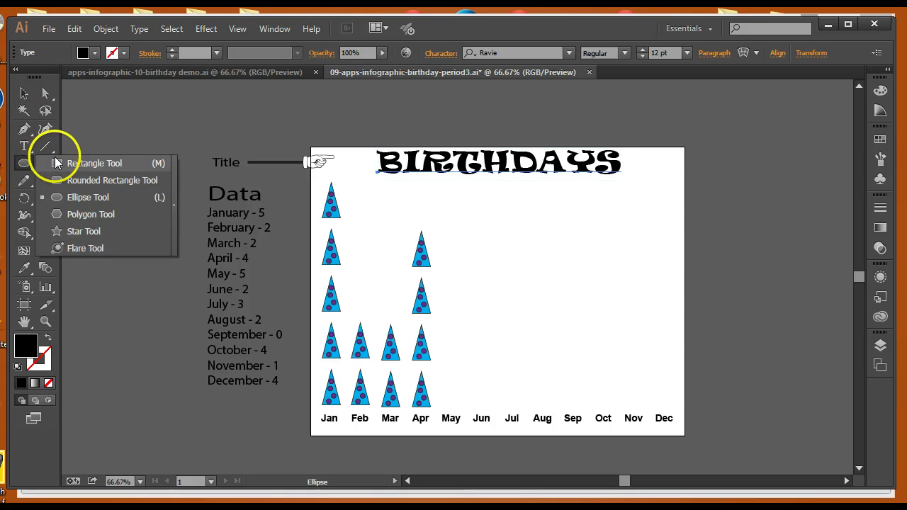
left_click(117, 164)
left_click_drag(310, 147, 685, 436)
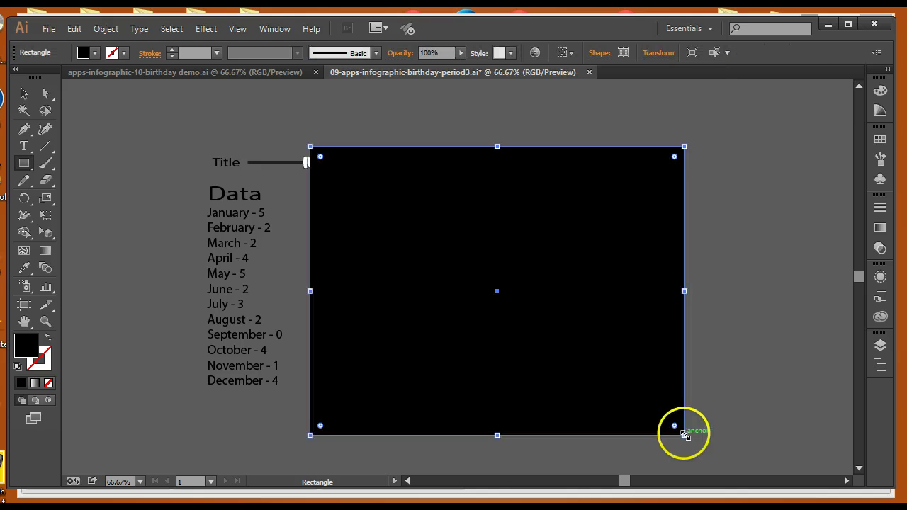
- Fill the artboard-sized rectangle with the yellow swatch C=0 M=10 Y=95 K=0
left_click(95, 54)
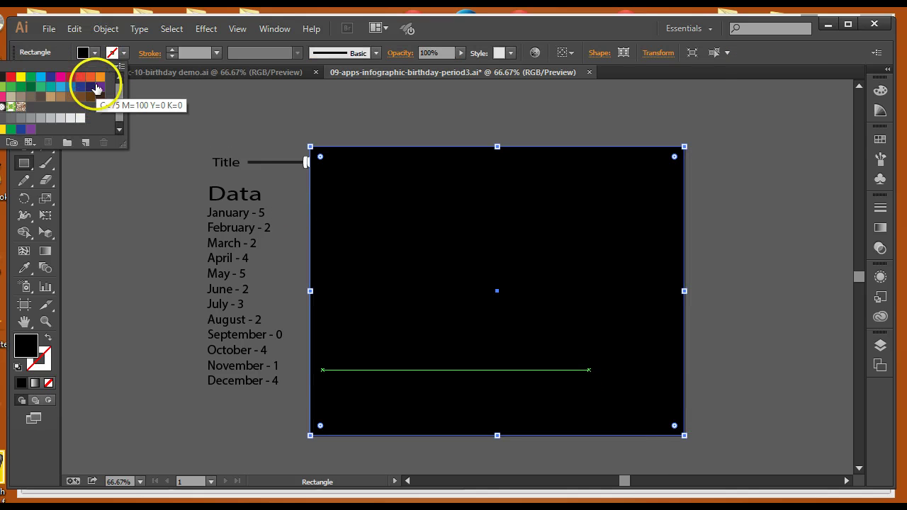
left_click(3, 129)
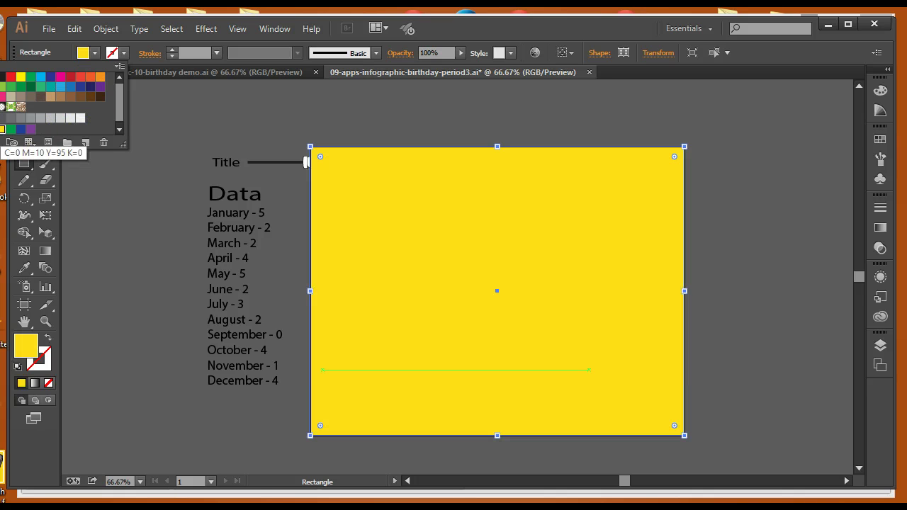
left_click(44, 225)
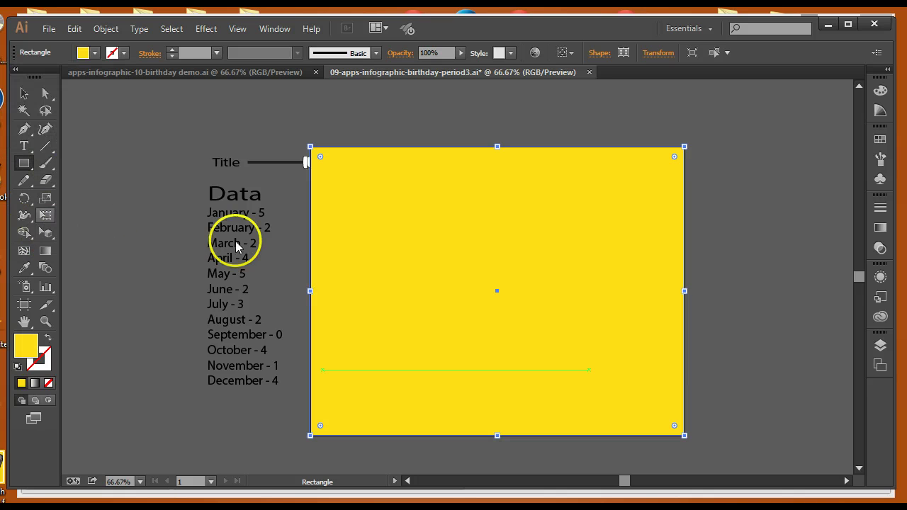
- Send the yellow rectangle to the back, behind the title, hats and month labels
key("v")
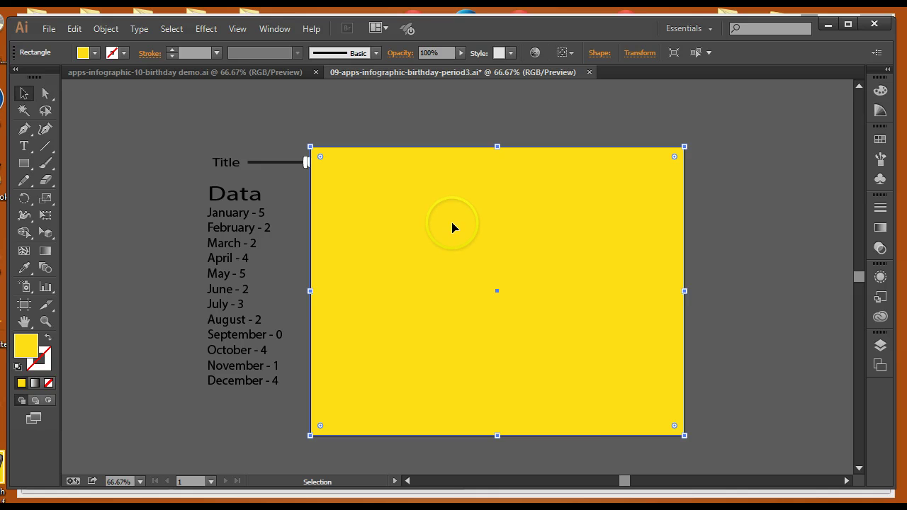
right_click(453, 227)
mouse_move(492, 425)
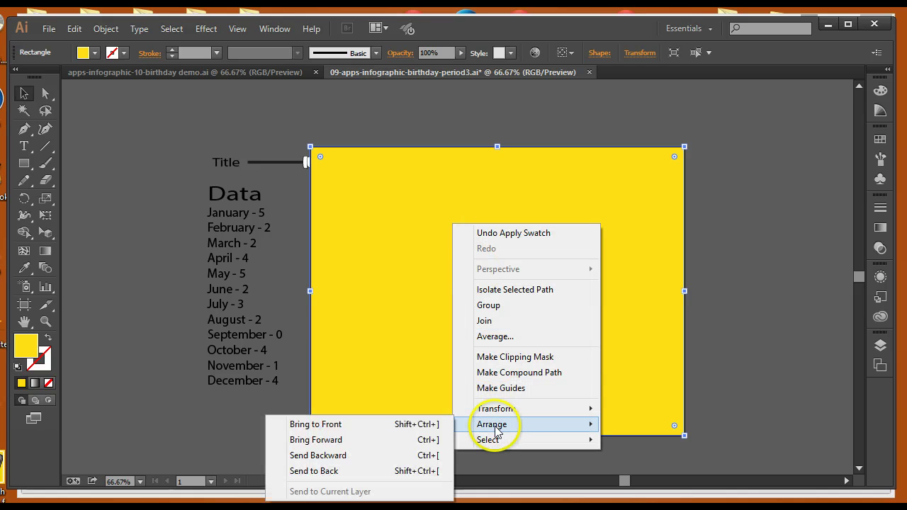
left_click(326, 475)
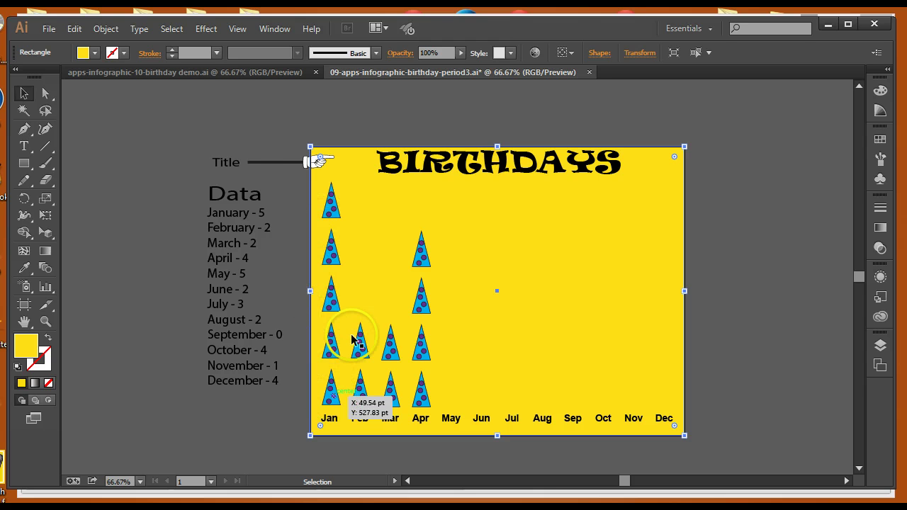
- Draw a vertical divider line between the Jan and Feb columns, from label level up to title height, with a 5 pt stroke
key("ctrl+plus")
key("ctrl+plus")
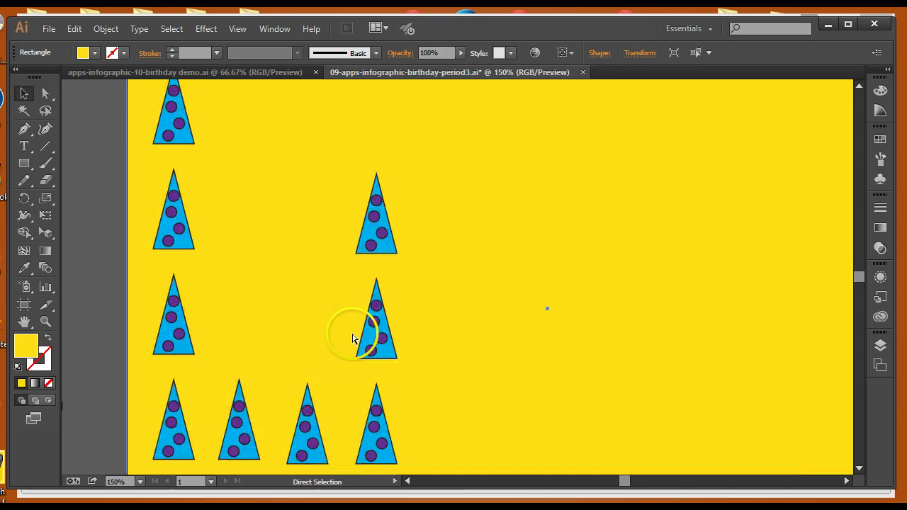
key("ctrl+minus")
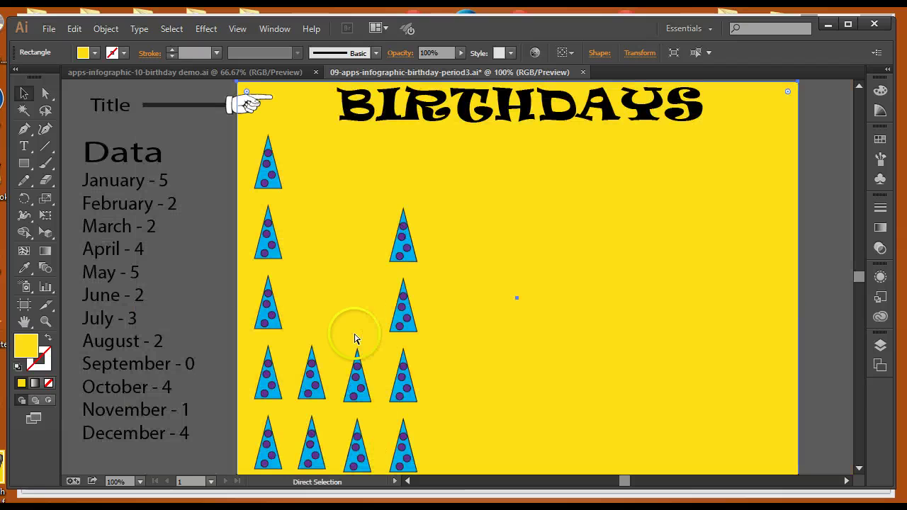
left_click_drag(425, 314, 433, 279)
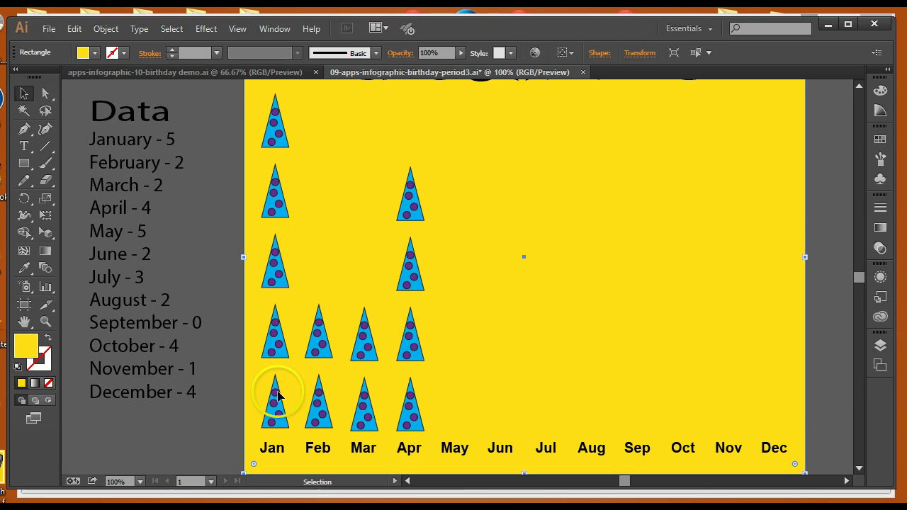
left_click_drag(44, 146, 60, 149)
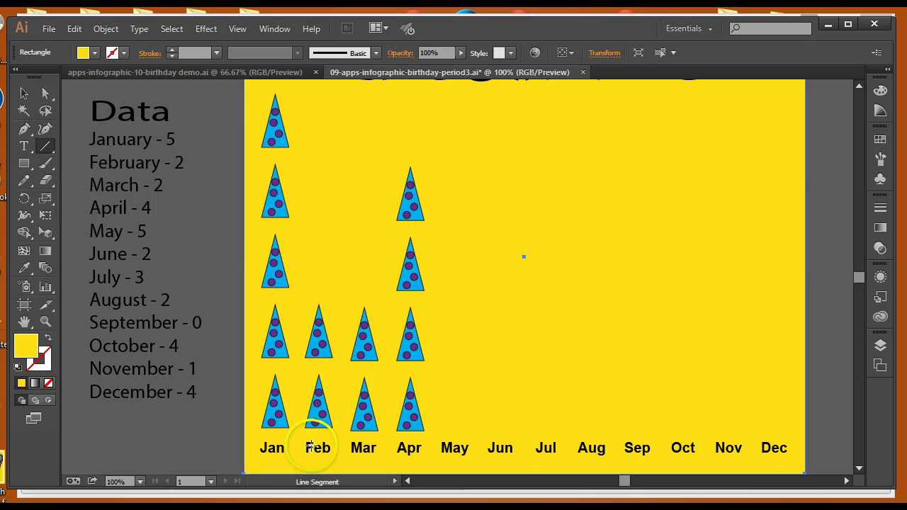
mouse_move(296, 449)
left_mouse_down()
mouse_move(299, 96)
mouse_move(293, 270)
mouse_move(296, 259)
mouse_move(326, 298)
left_mouse_up()
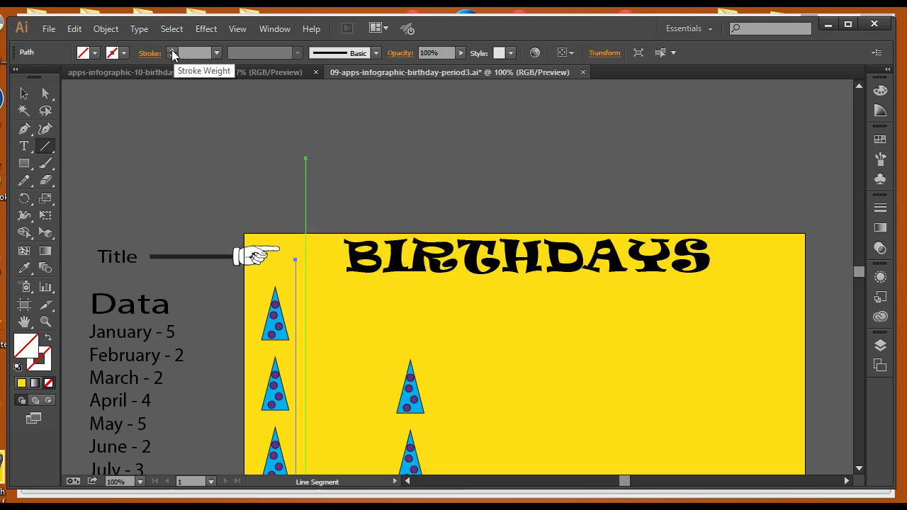
left_click(171, 49)
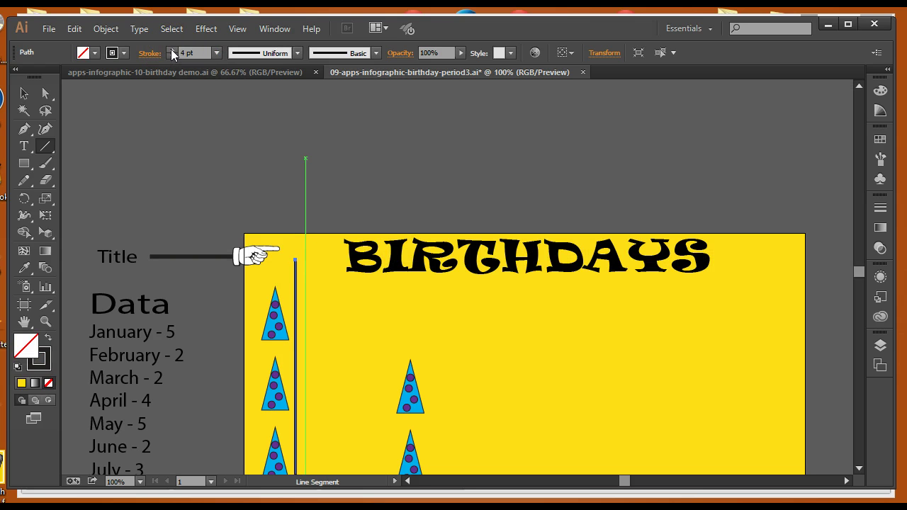
left_click(170, 49)
- Copy the vertical divider line into the gaps between Feb and Mar and between Mar and Apr
scroll(468, 334, "down", 4)
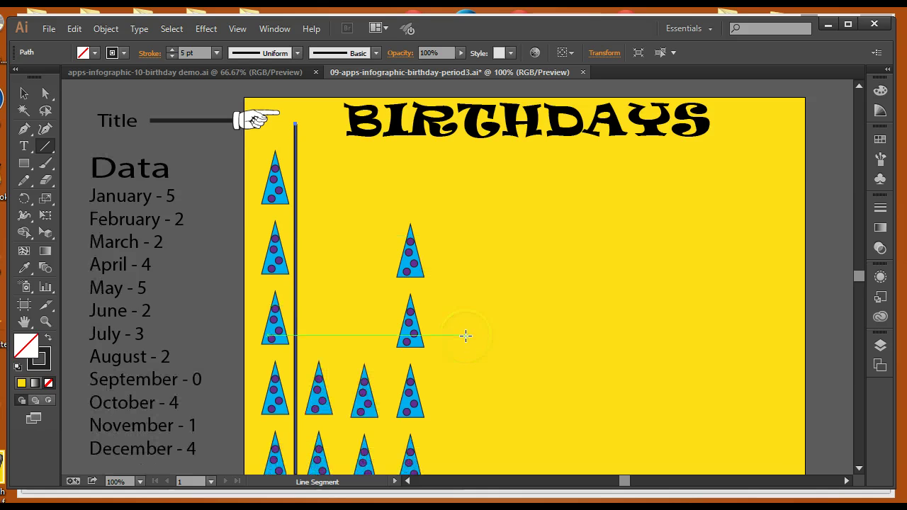
scroll(465, 335, "down", 2)
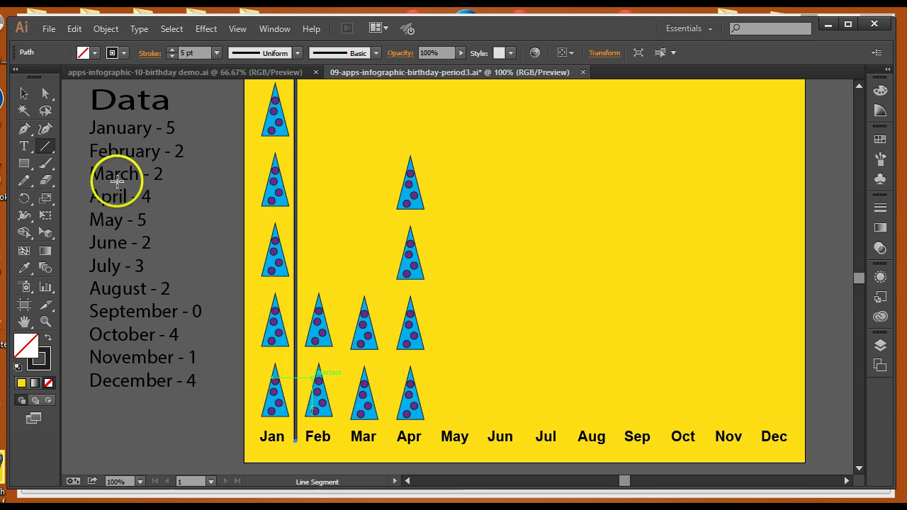
left_click(25, 94)
left_click(296, 365)
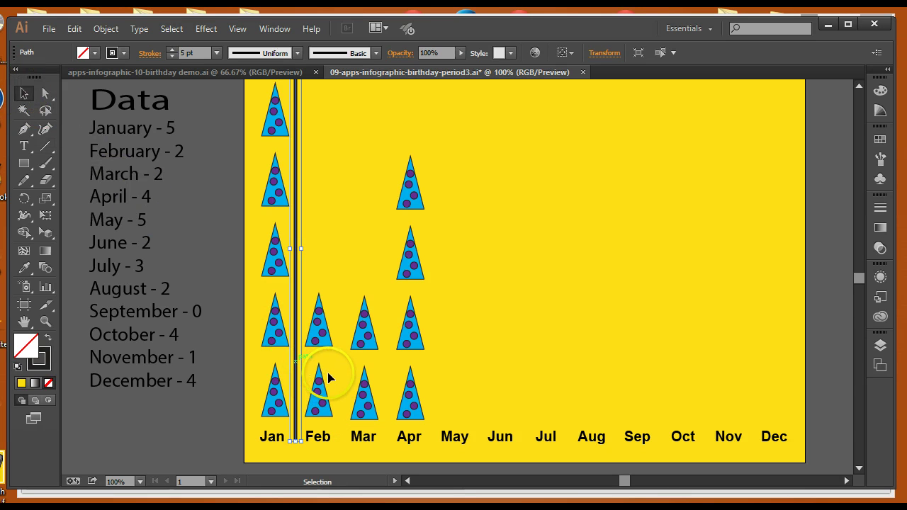
left_click_drag(298, 375, 419, 373)
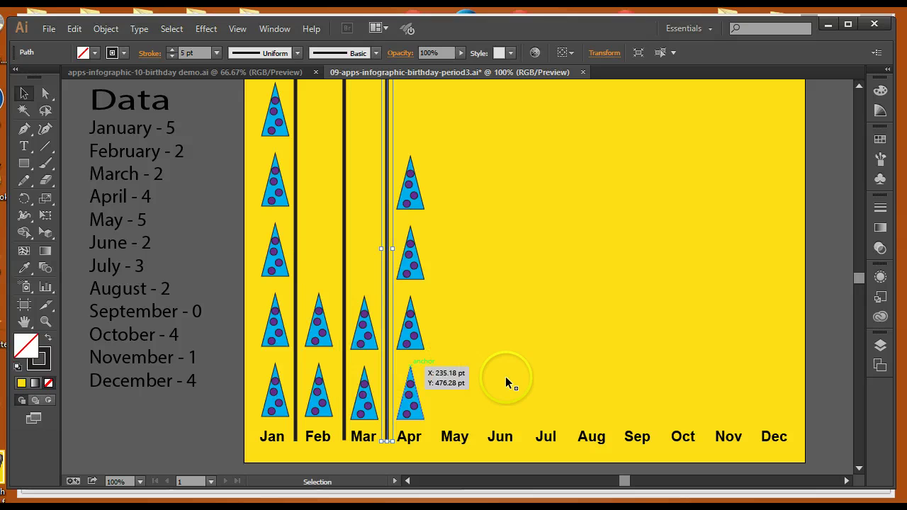
left_click(550, 397)
left_click_drag(554, 251, 549, 292)
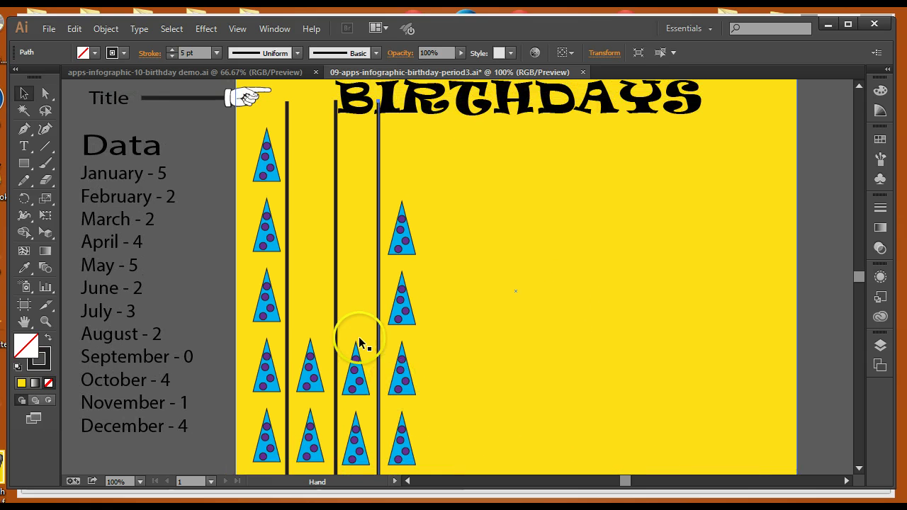
left_click(380, 253)
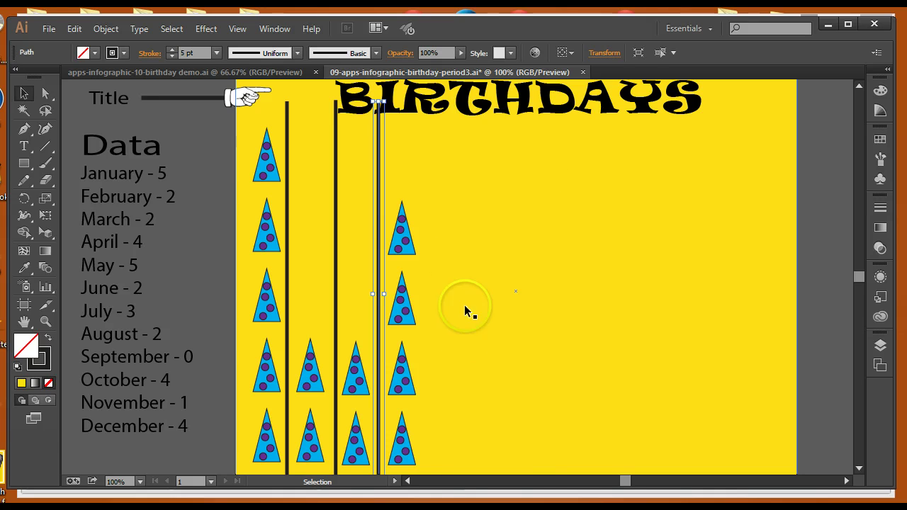
left_click_drag(475, 317, 481, 300)
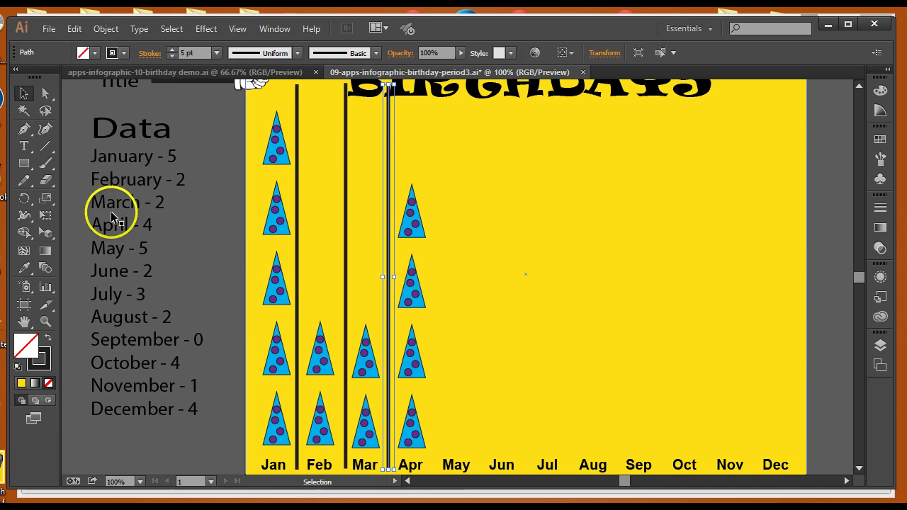
left_click(25, 163)
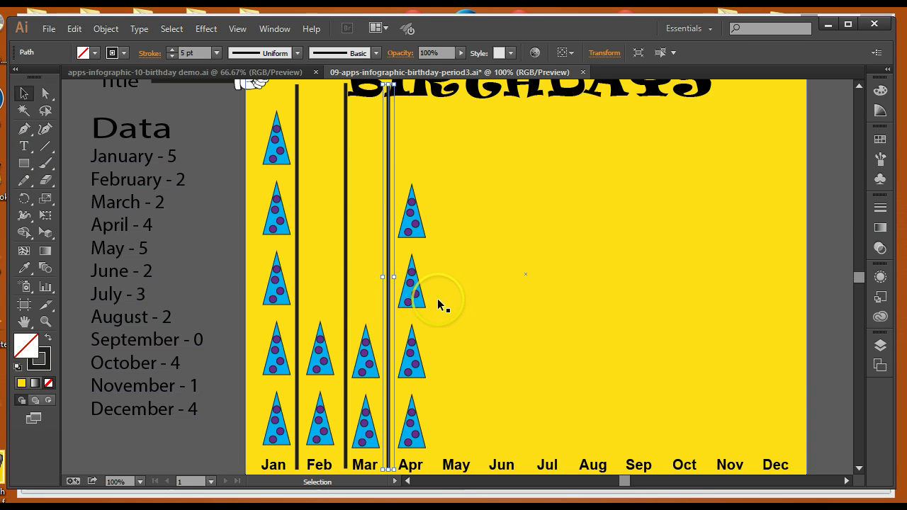
- Examine the column dividers, title box and cake stacks in apps-infographic-10-birthday demo.ai at 100% zoom
scroll(440, 305, "up", 4)
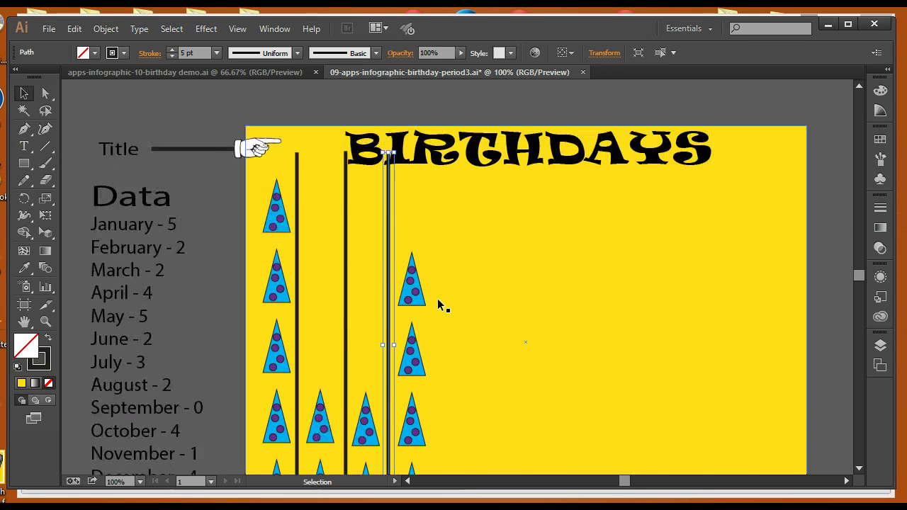
scroll(429, 258, "down", 3)
left_click(166, 74)
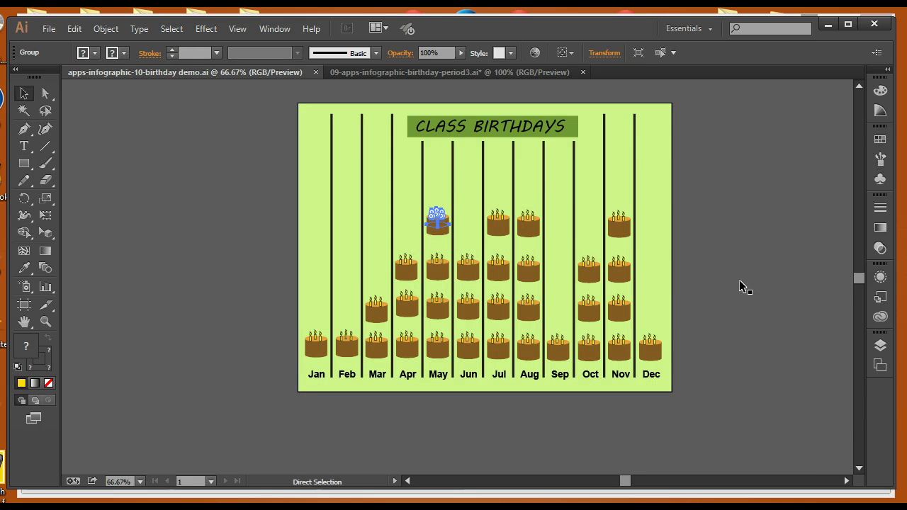
key("ctrl+1")
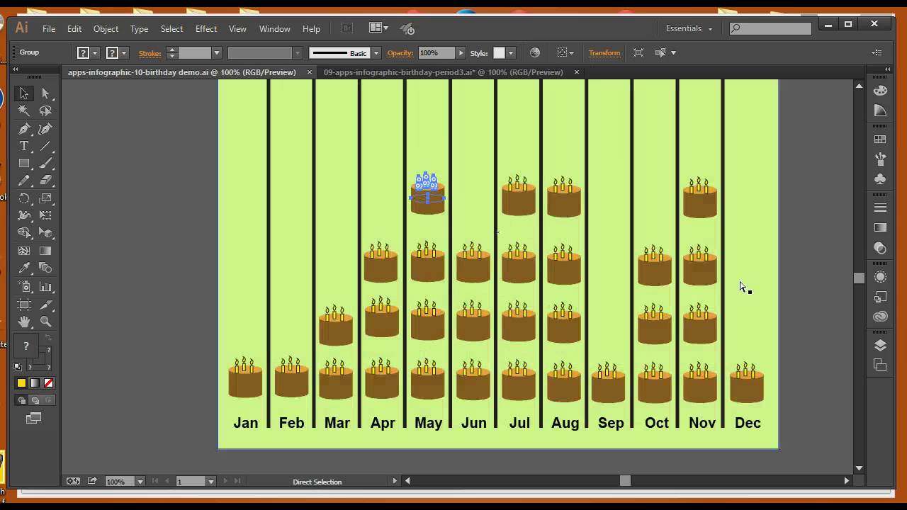
left_click_drag(757, 245, 674, 288)
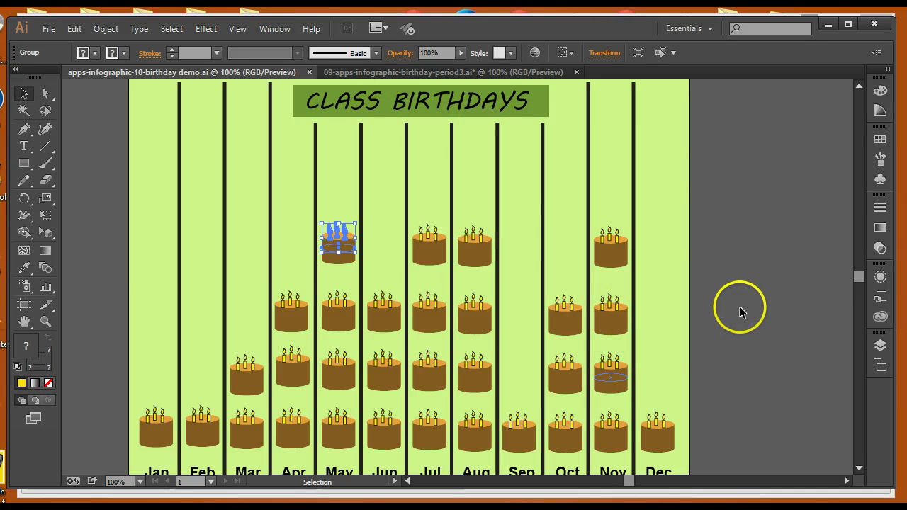
scroll(739, 312, "down", 1)
scroll(739, 310, "up", 1)
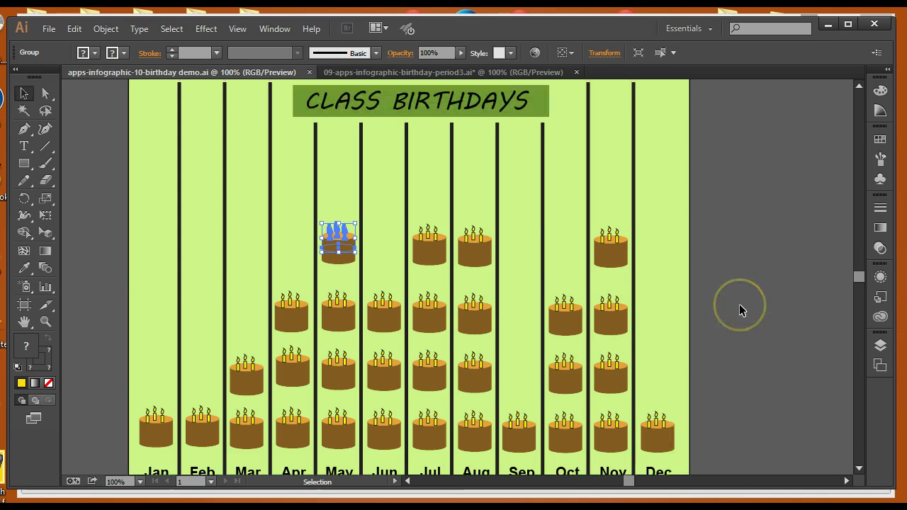
scroll(739, 311, "down", 1)
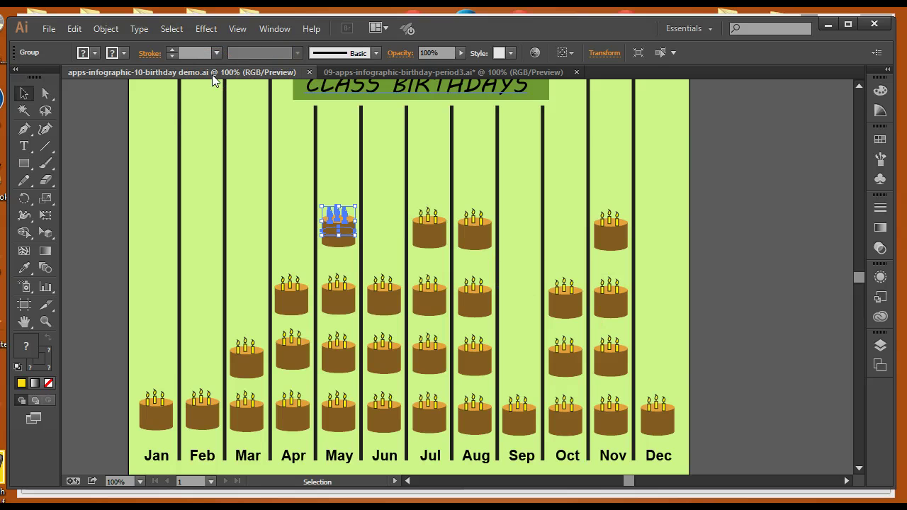
- Switch to File Explorer and locate the 09-apps-infographic-birthday-period3 file in the Downloads folder
left_click(412, 73)
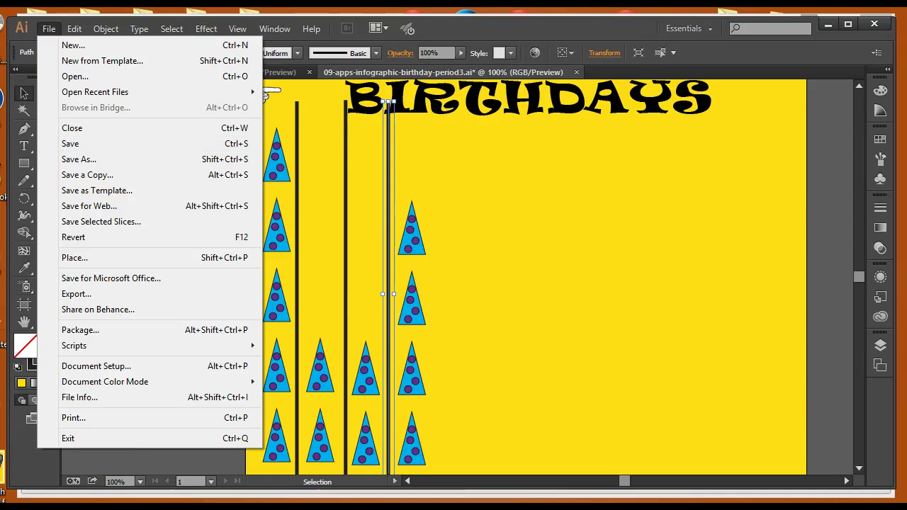
left_click(107, 507)
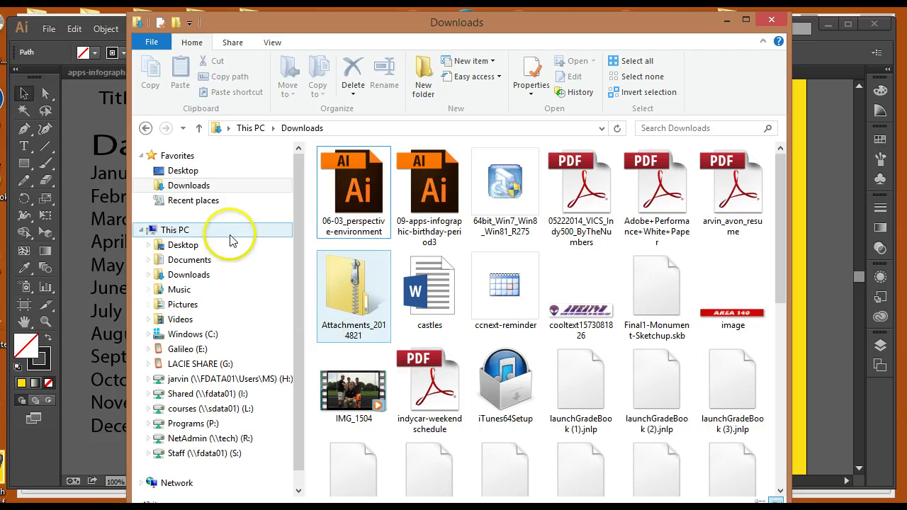
left_click(194, 188)
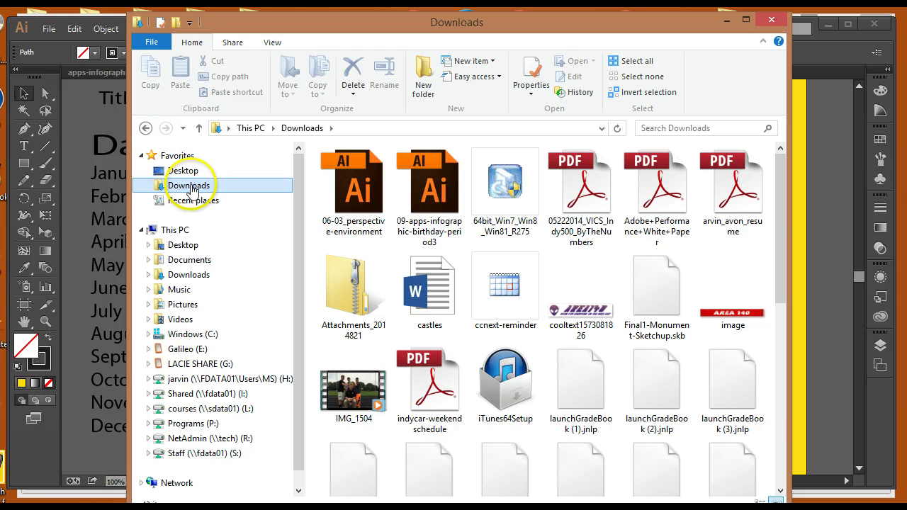
left_click(442, 180)
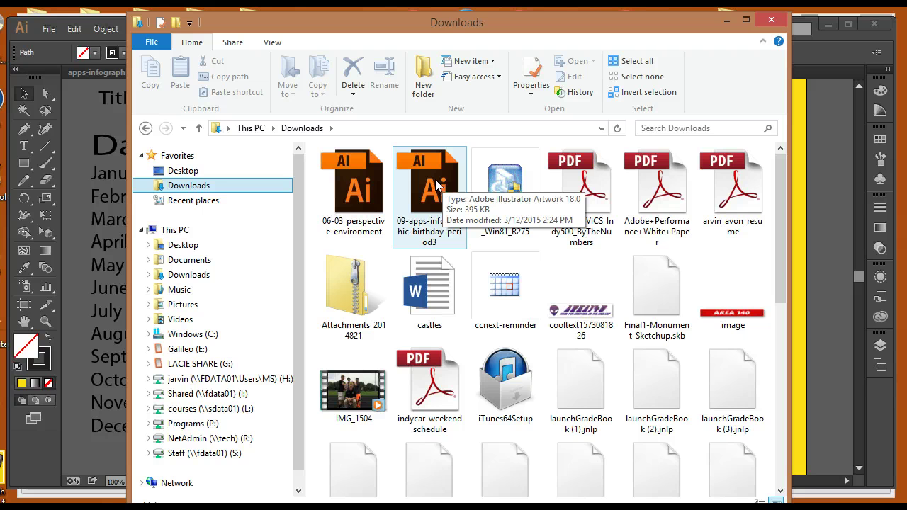
left_click(473, 373)
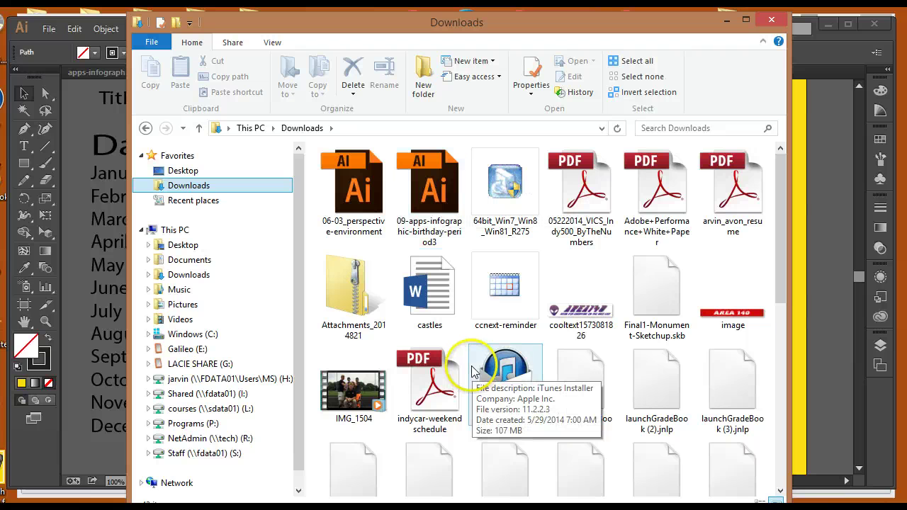
left_click(438, 202)
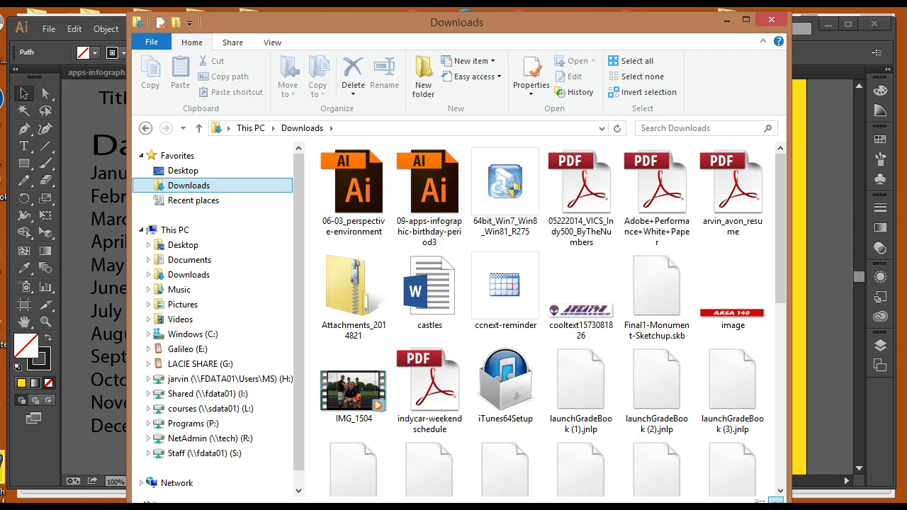
- Switch back to Illustrator and view the finished example in apps-infographic-10-birthday demo.ai
left_click(97, 463)
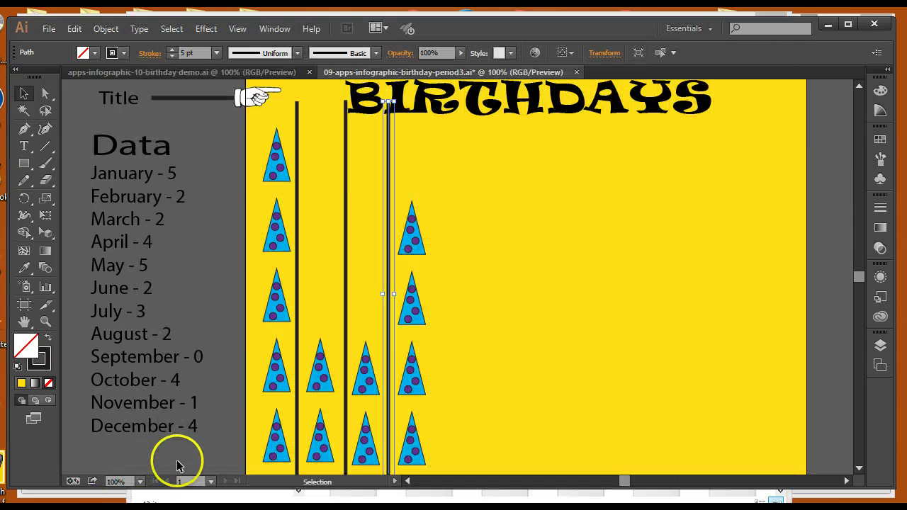
left_click(178, 73)
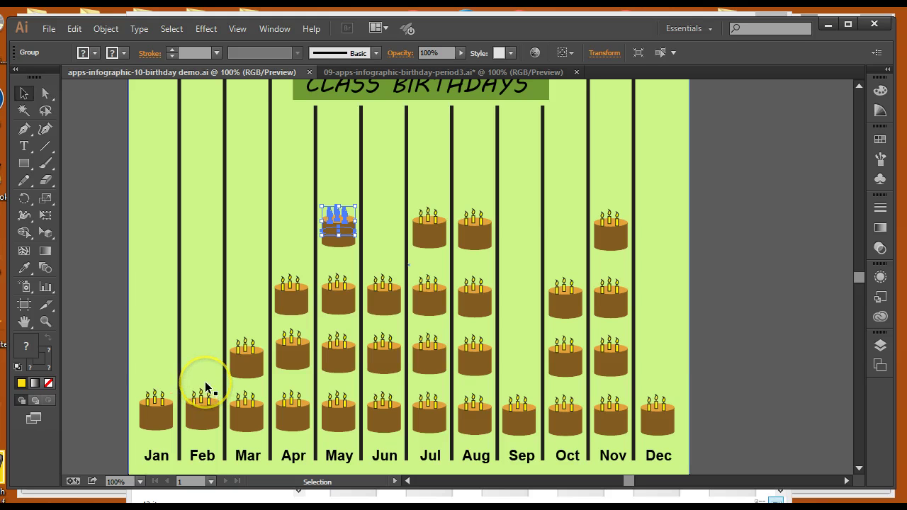
left_click(196, 494)
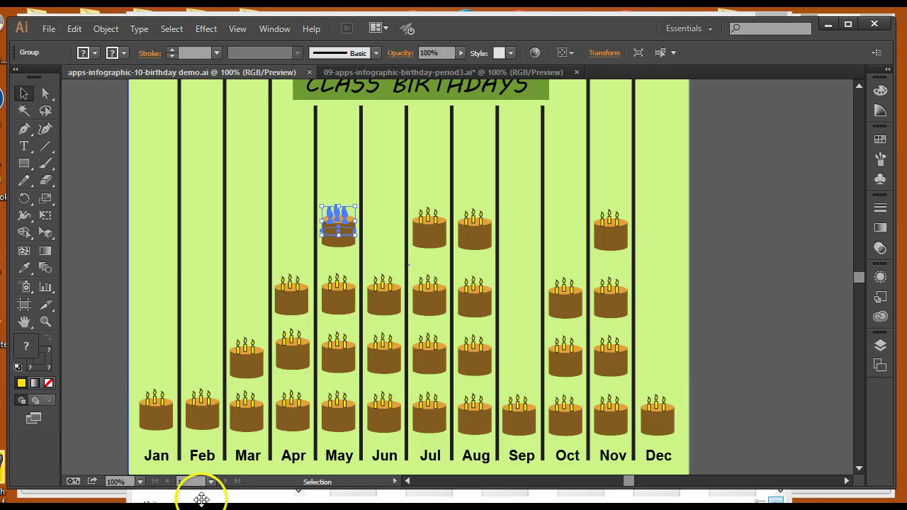